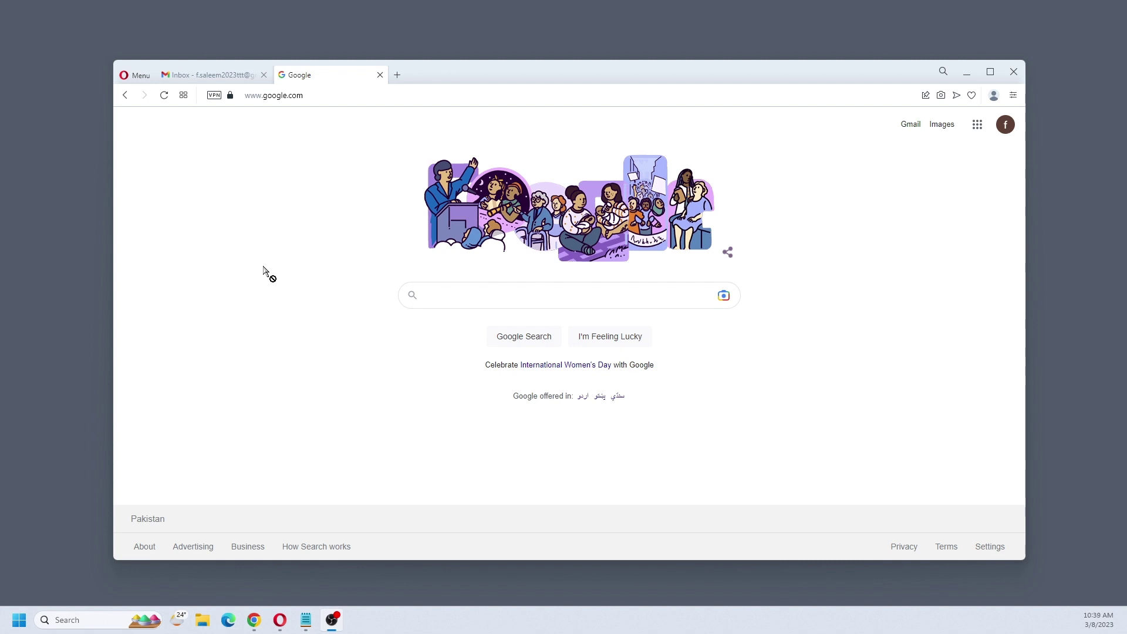
- Search Google for 'skills for all'
click(436, 296)
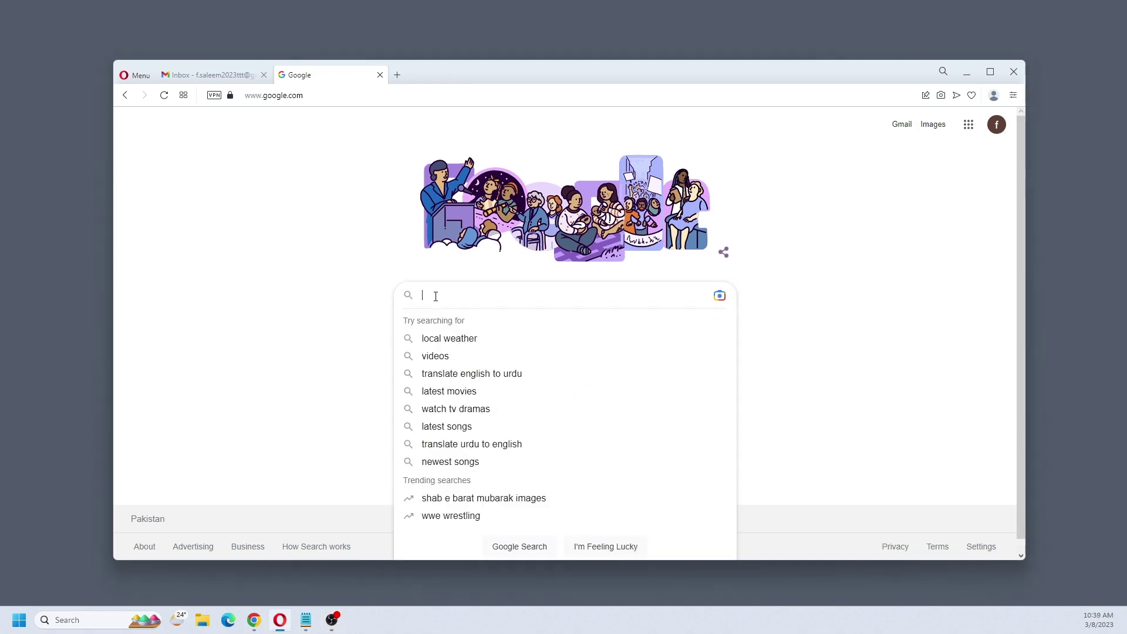
click(280, 279)
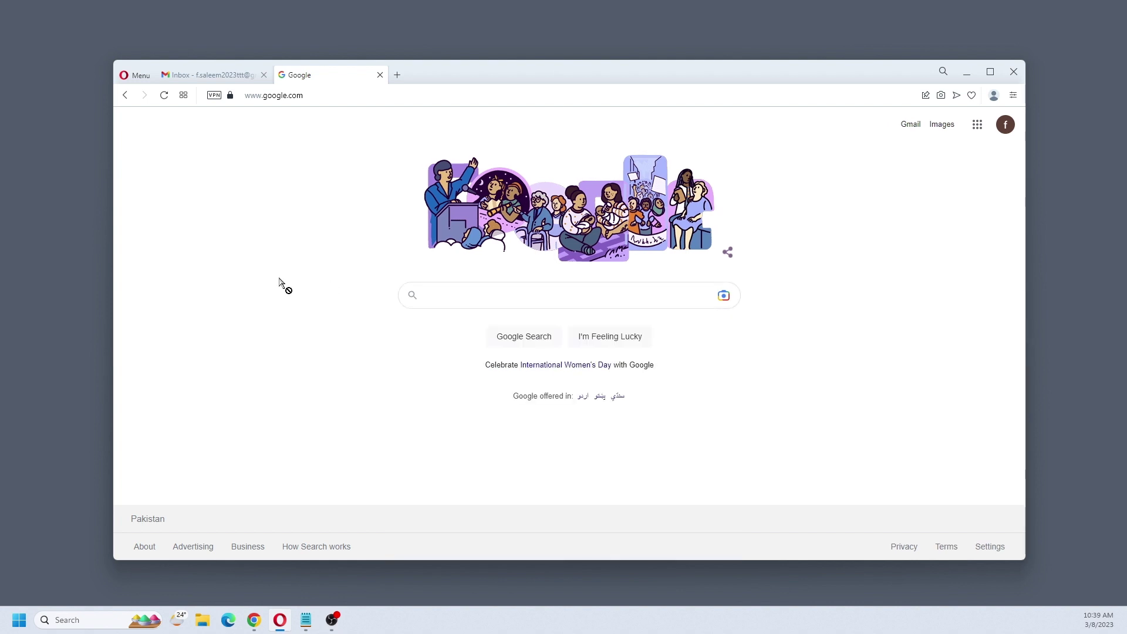
click(445, 295)
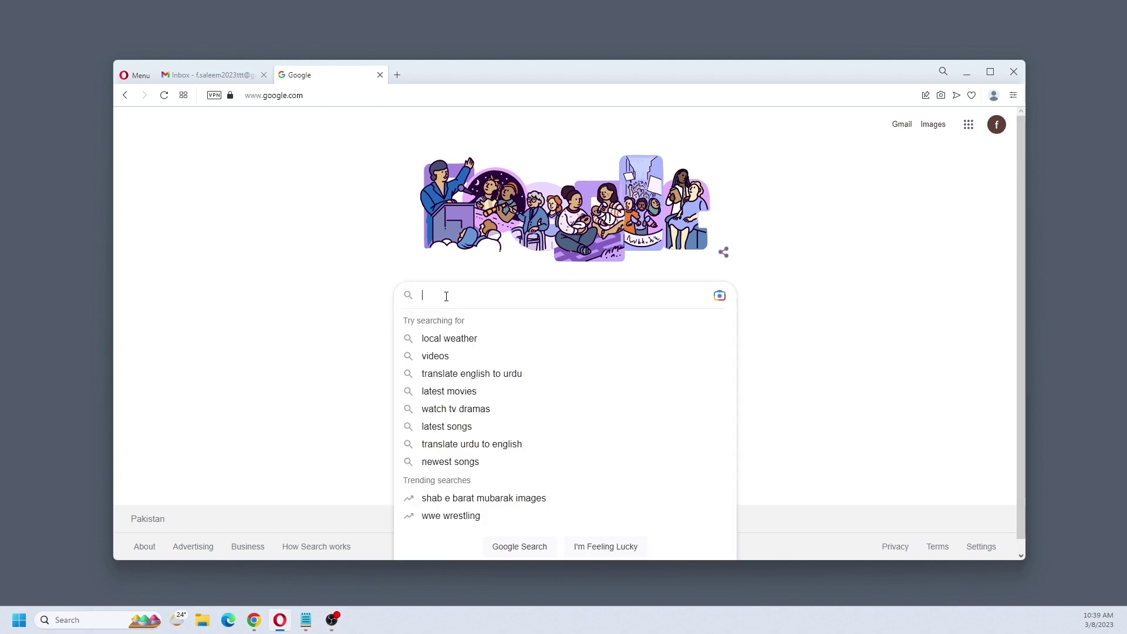
text(skil)
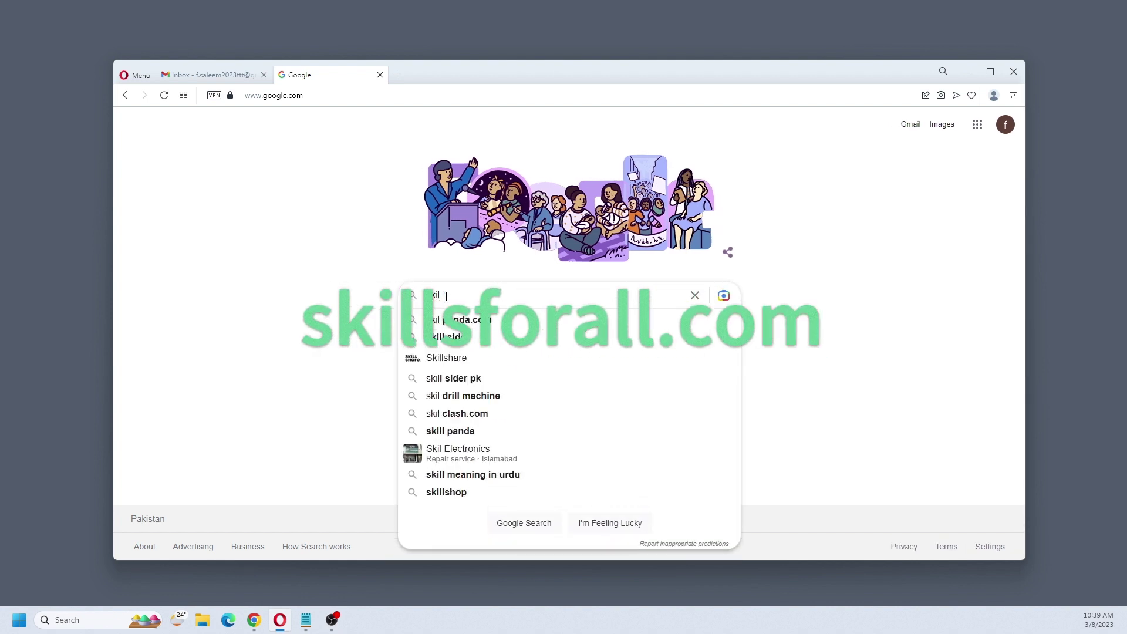
text(ls for all)
key(Return)
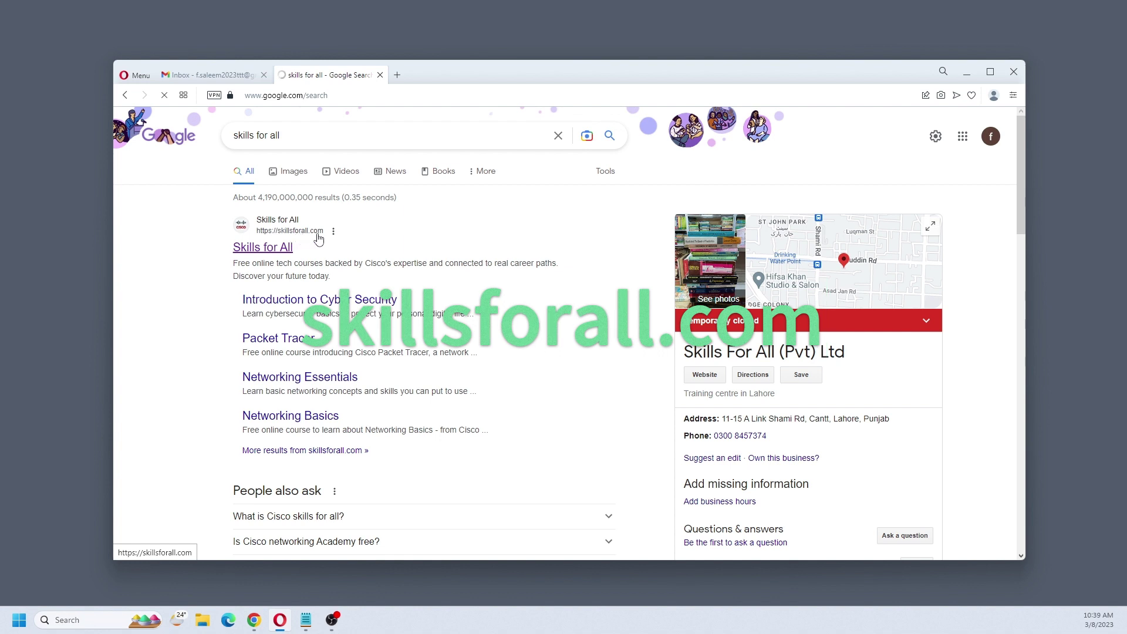
- Open skillsforall.com from the results and log the current learner out
click(260, 249)
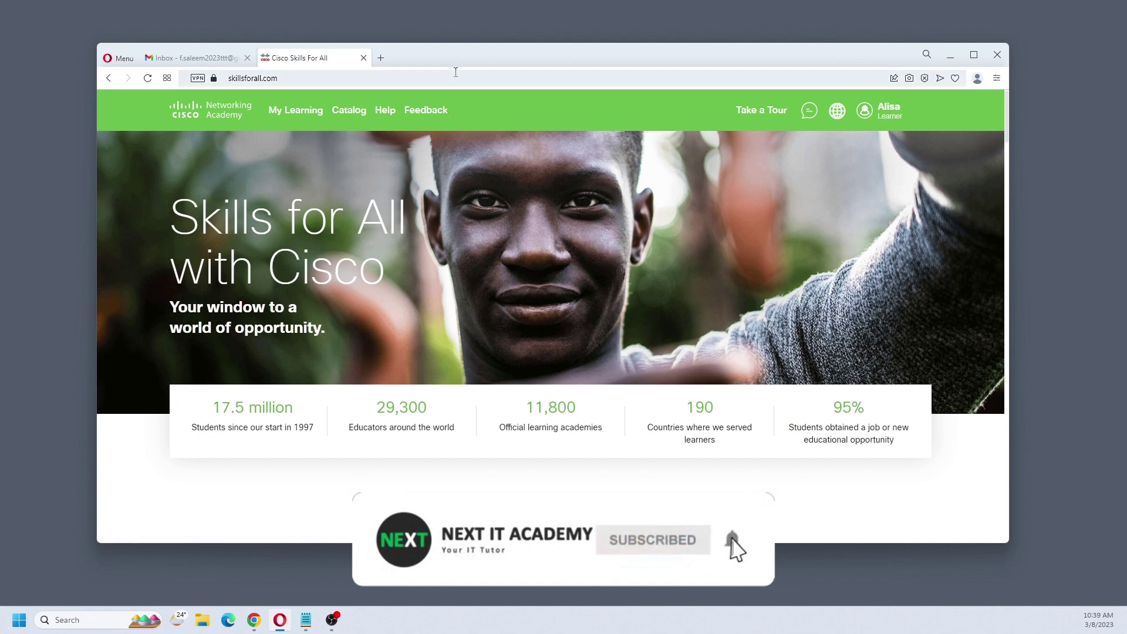
drag(463, 60, 419, 57)
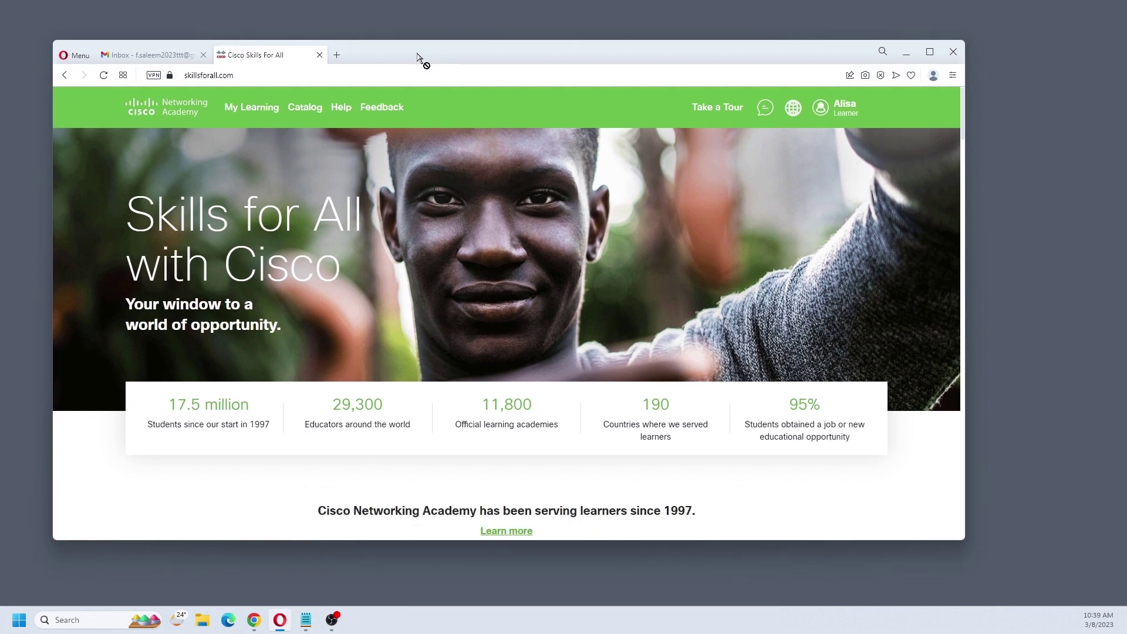
click(847, 114)
click(843, 178)
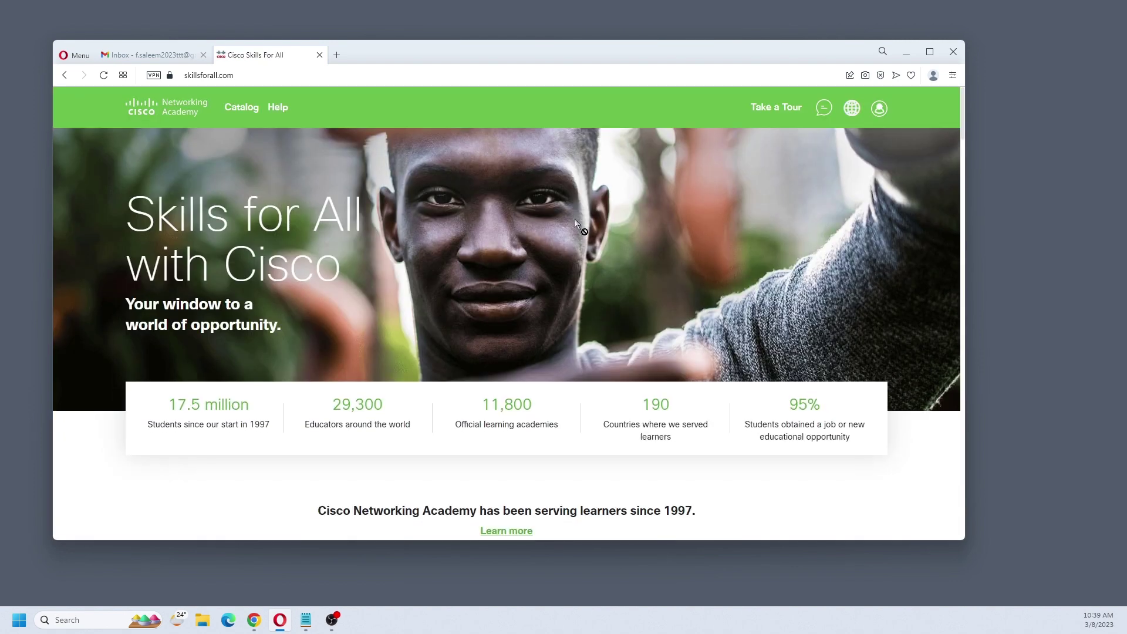
- Go to the Skills for All login page and sign in with the listed Google account
click(879, 108)
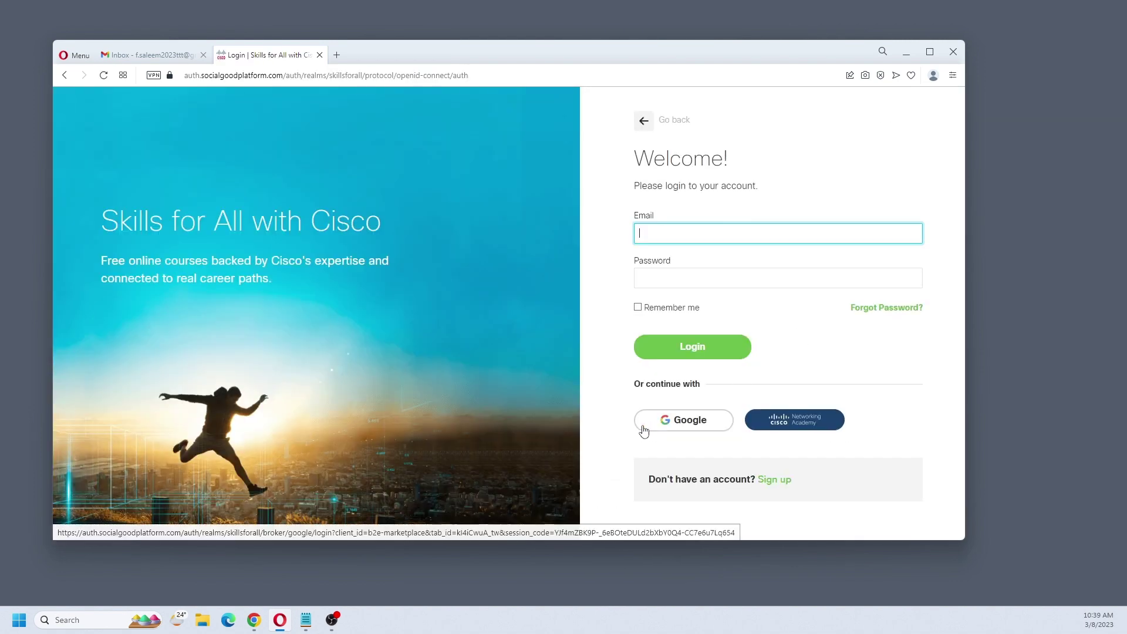
click(639, 427)
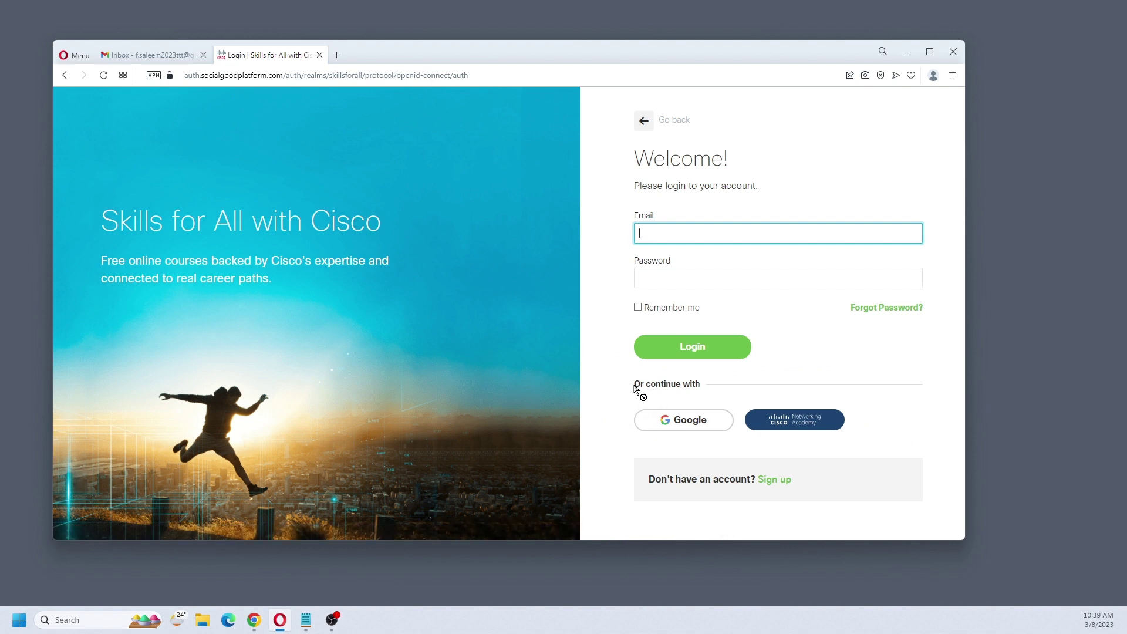
drag(635, 387, 700, 385)
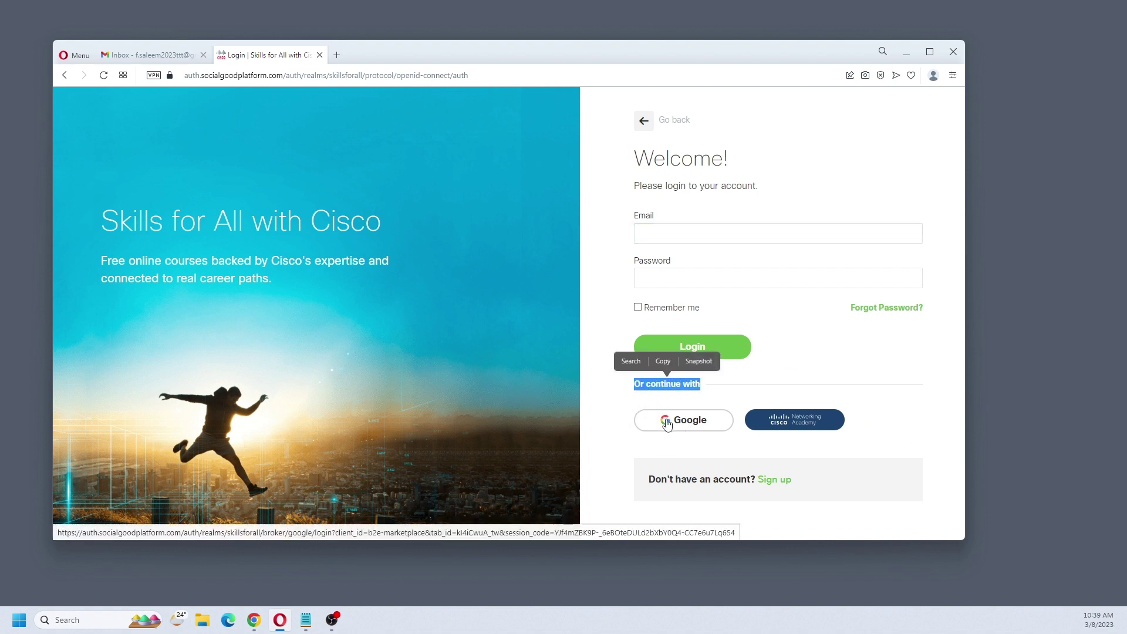
click(152, 56)
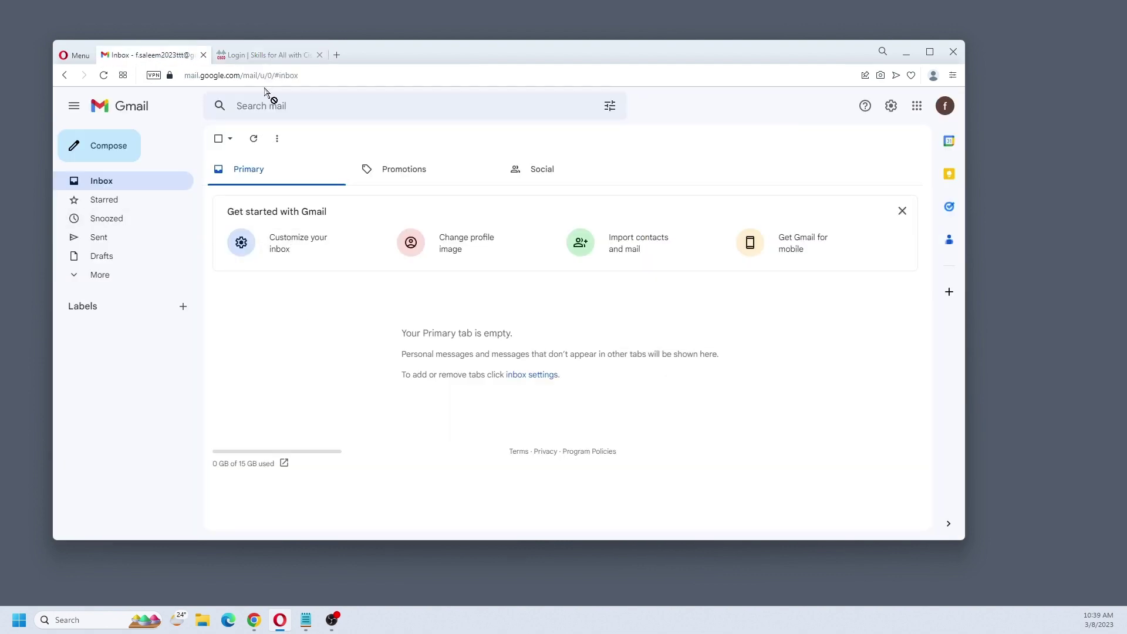
click(267, 56)
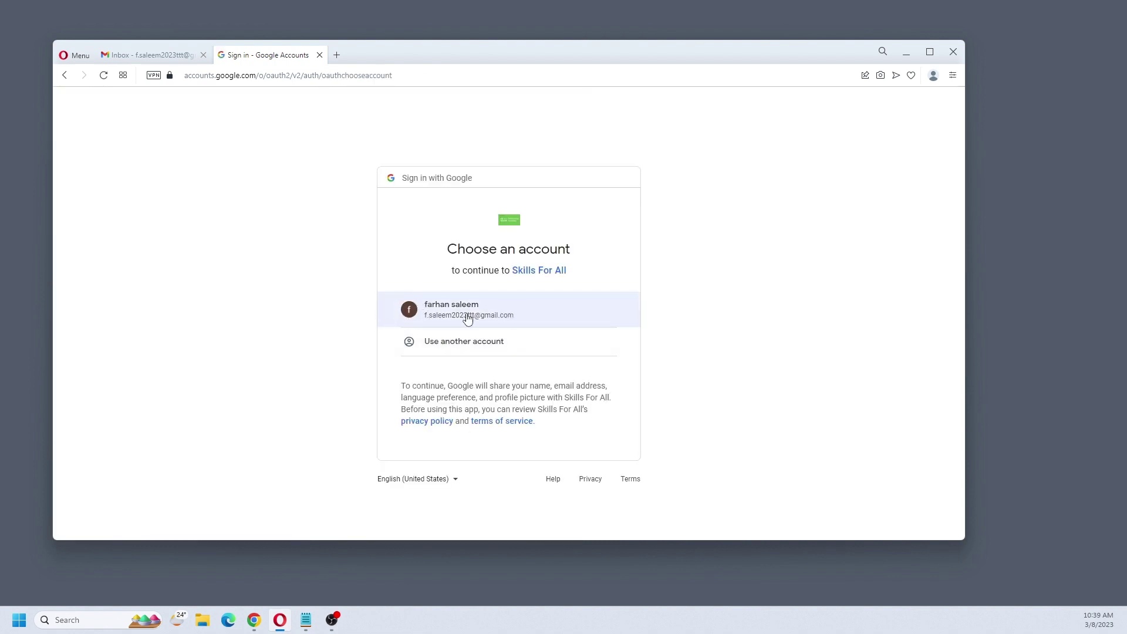
click(509, 316)
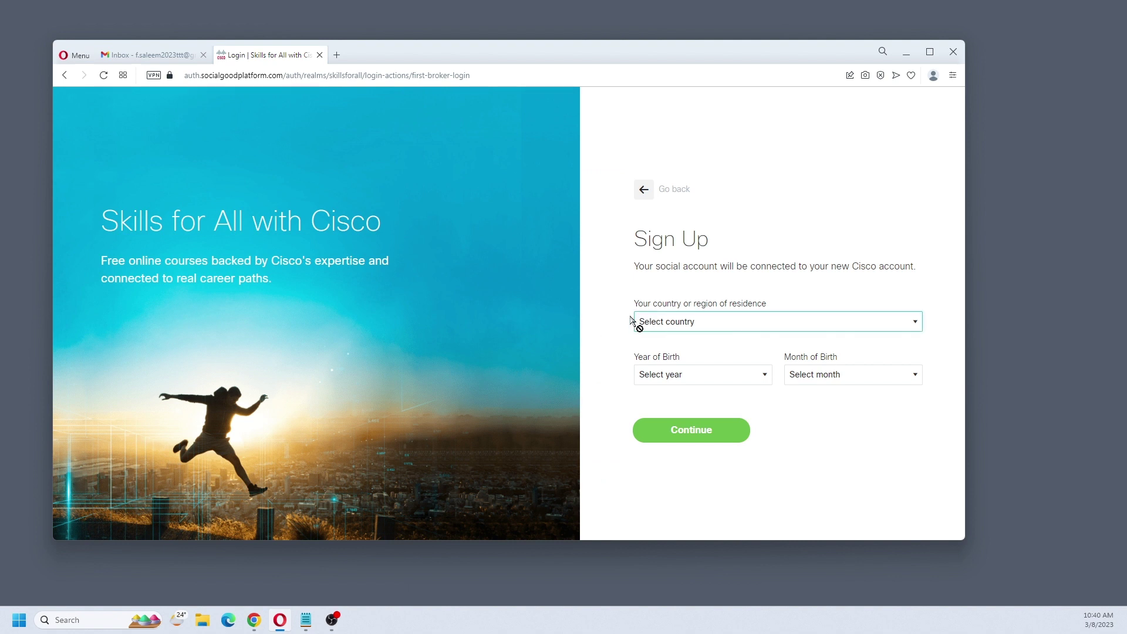
- Choose Pakistan as the country of residence on the sign-up form
click(669, 326)
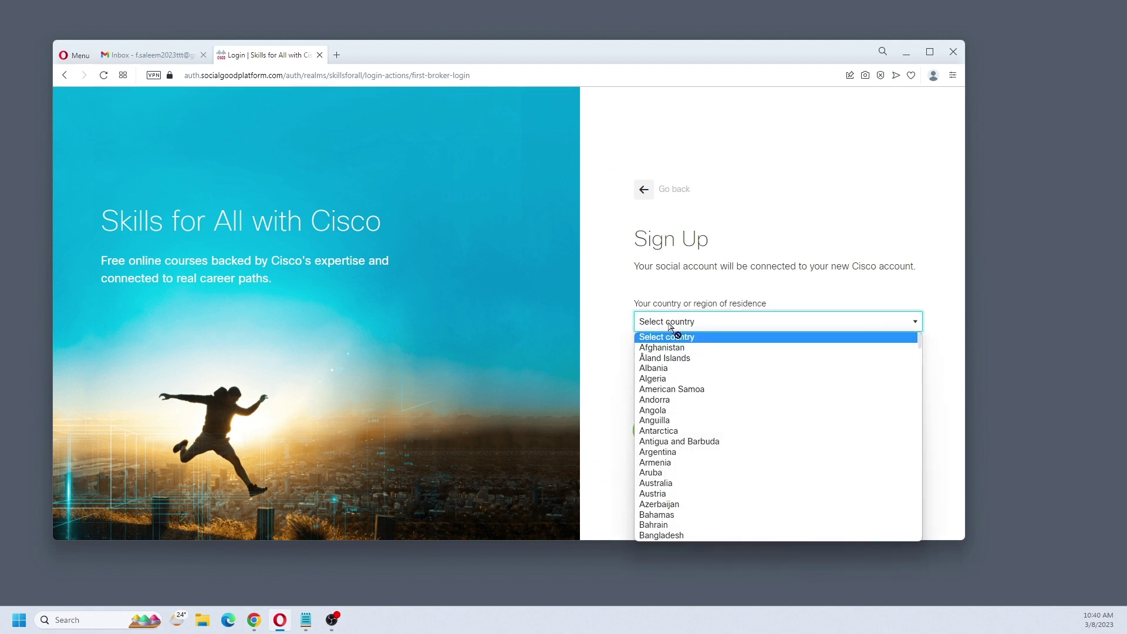
key(p)
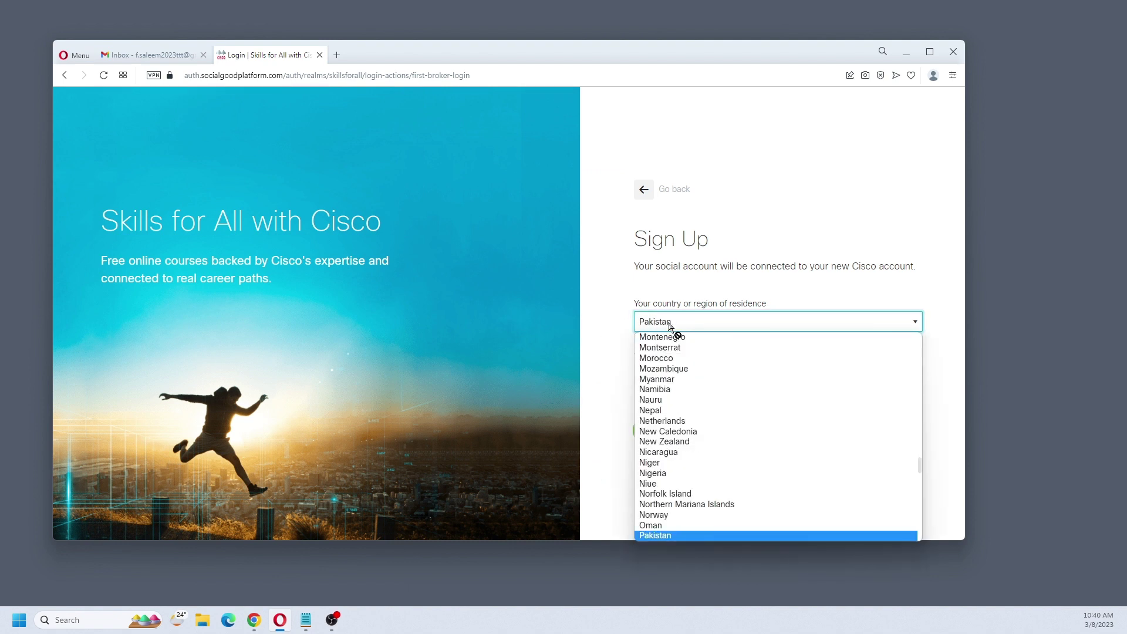
click(656, 536)
- Set birth year 1990 and birth month May, then submit the sign-up form
click(673, 378)
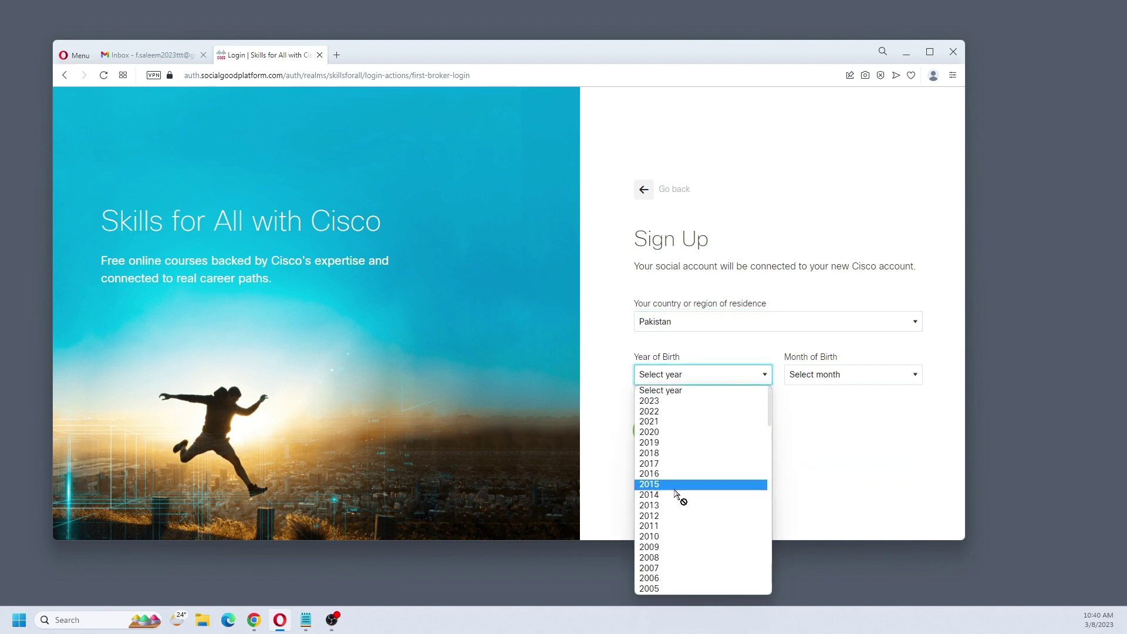
scroll(677, 504, down, 14)
scroll(675, 506, up, 6)
scroll(675, 504, up, 6)
scroll(678, 499, down, 4)
scroll(679, 501, down, 1)
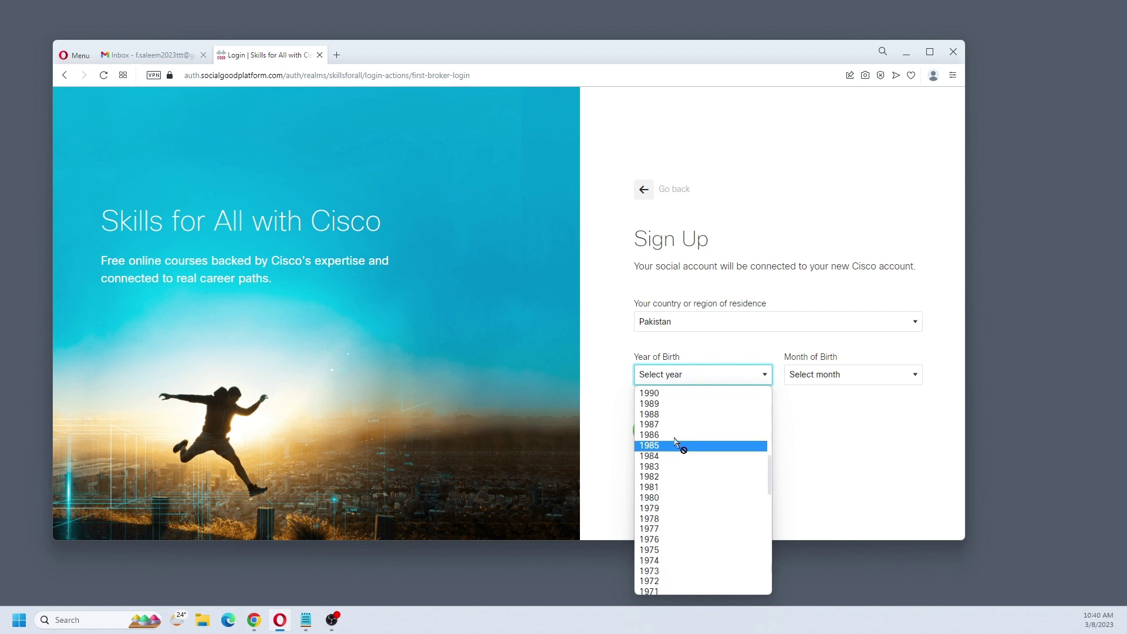
click(671, 394)
click(809, 375)
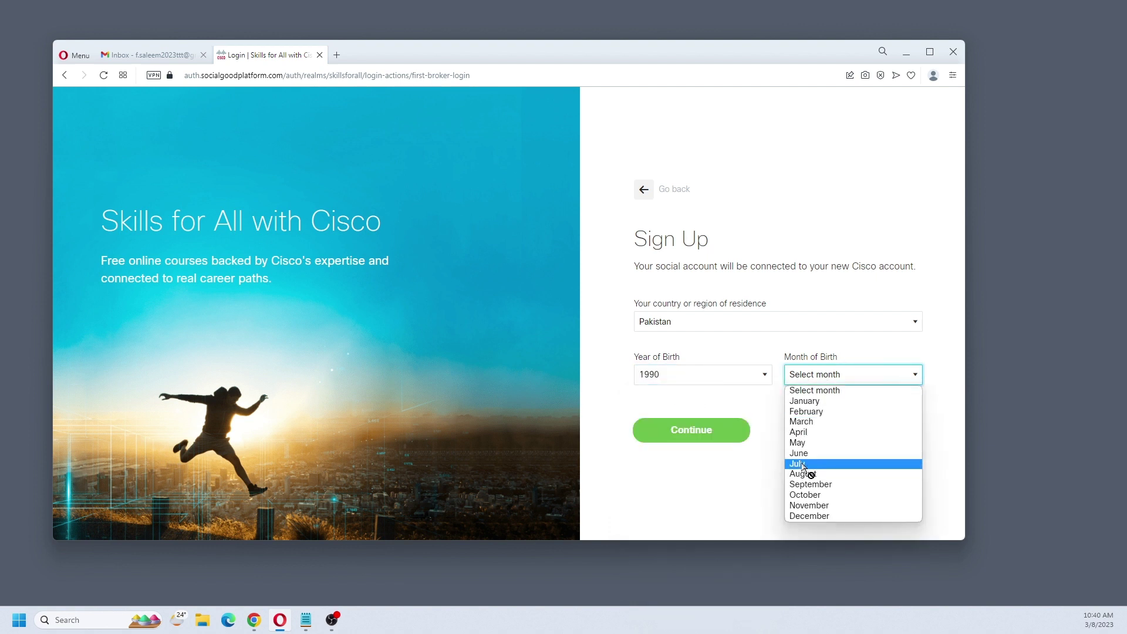
click(807, 444)
click(692, 434)
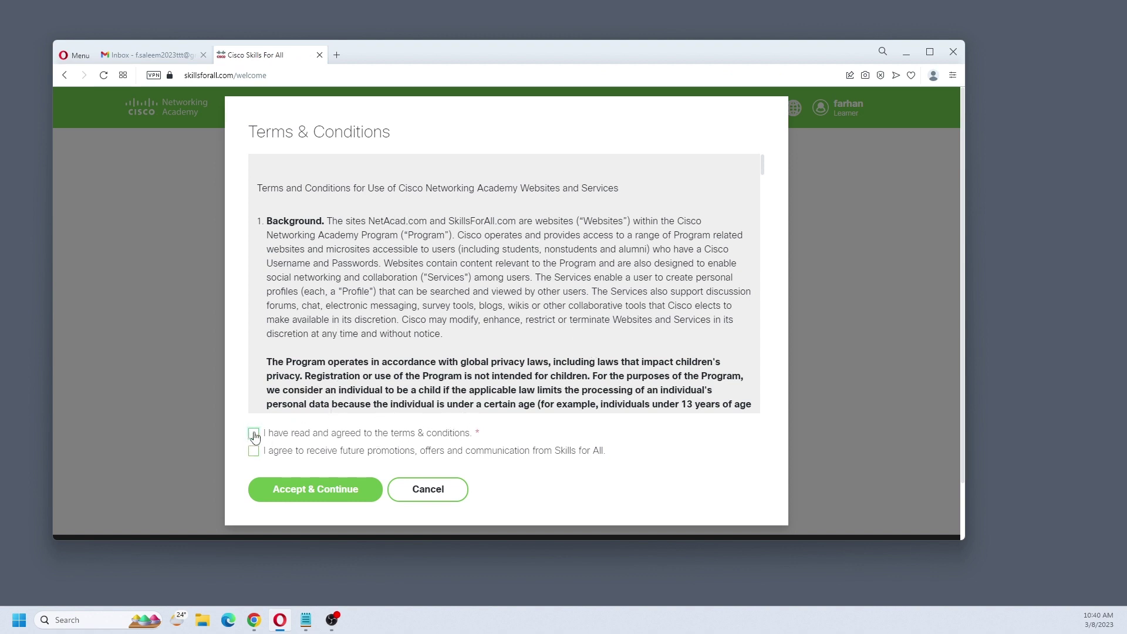
- Opt in to Skills for All promotions and accept the Terms & Conditions
click(253, 452)
click(333, 496)
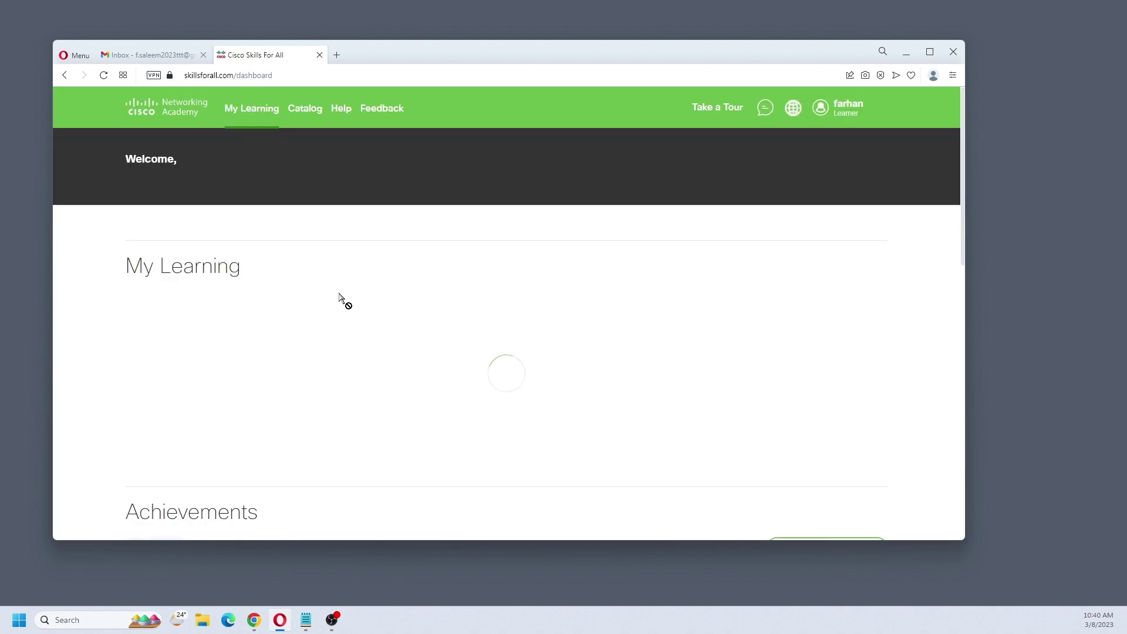
- Maximize the browser and browse the Learning Catalog for the Packet Tracer course
click(930, 51)
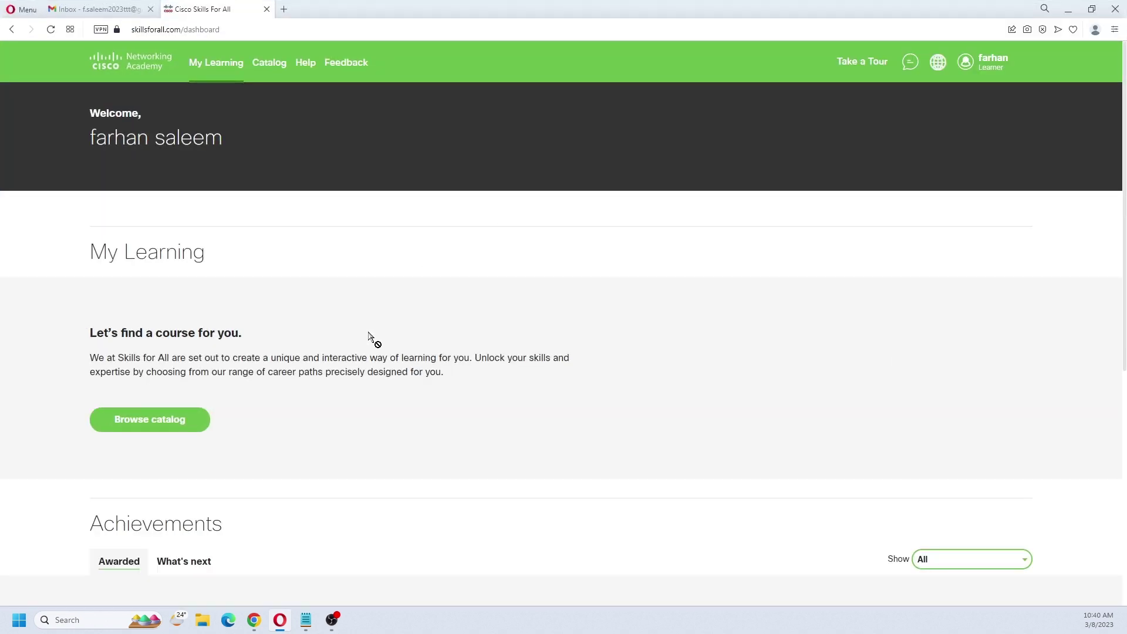
scroll(369, 337, down, 1)
scroll(370, 337, up, 1)
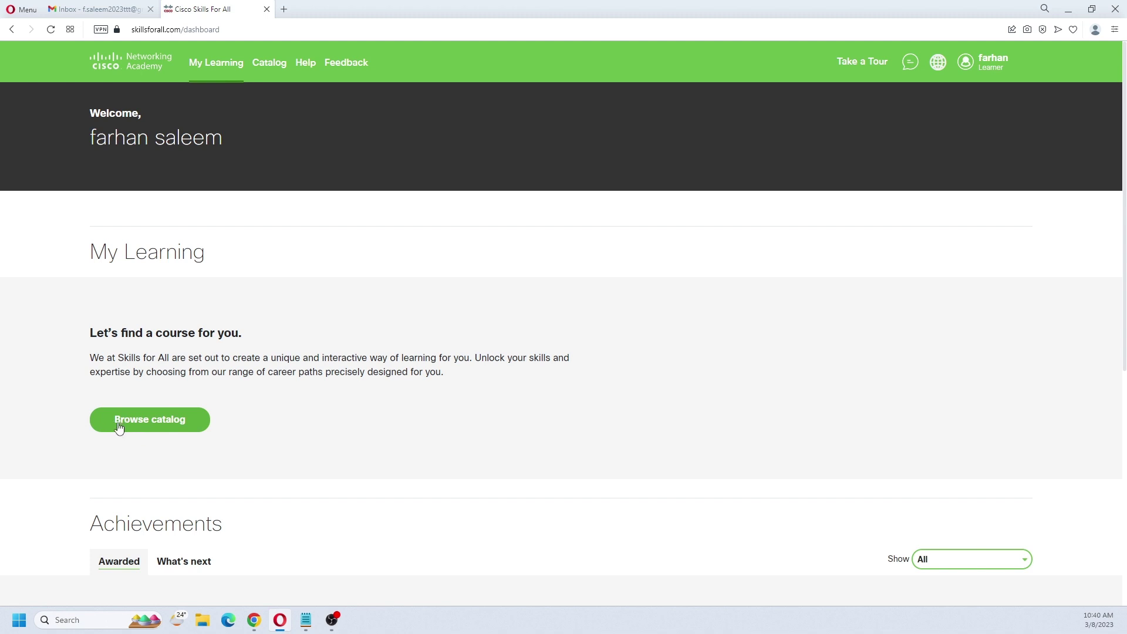
click(179, 426)
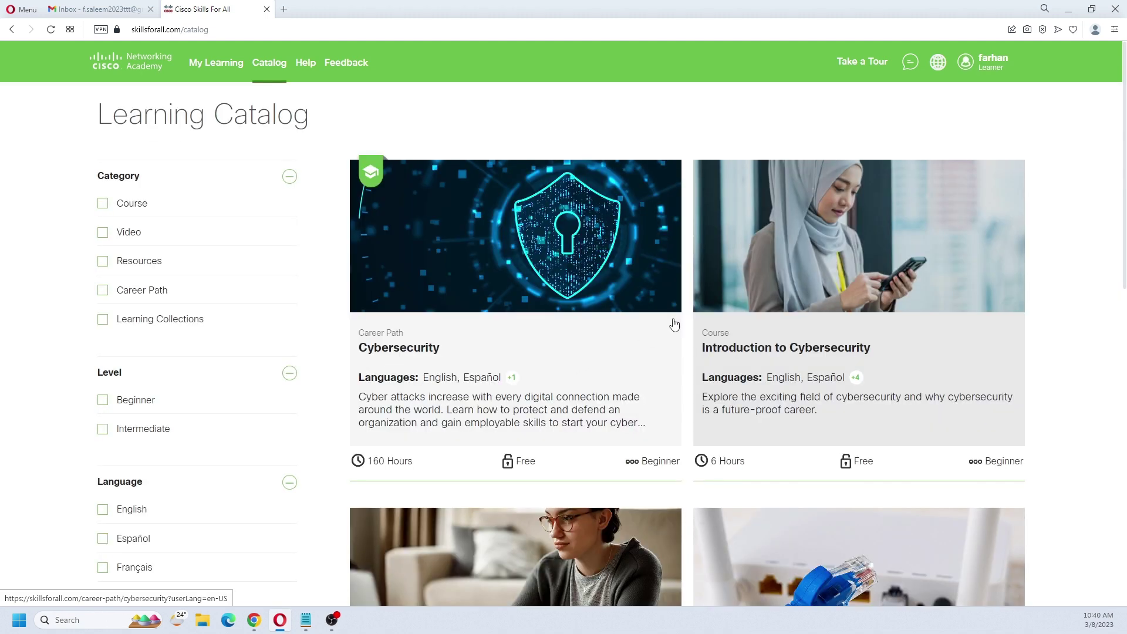
scroll(556, 376, down, 3)
scroll(557, 376, up, 3)
scroll(427, 398, down, 2)
scroll(463, 398, down, 3)
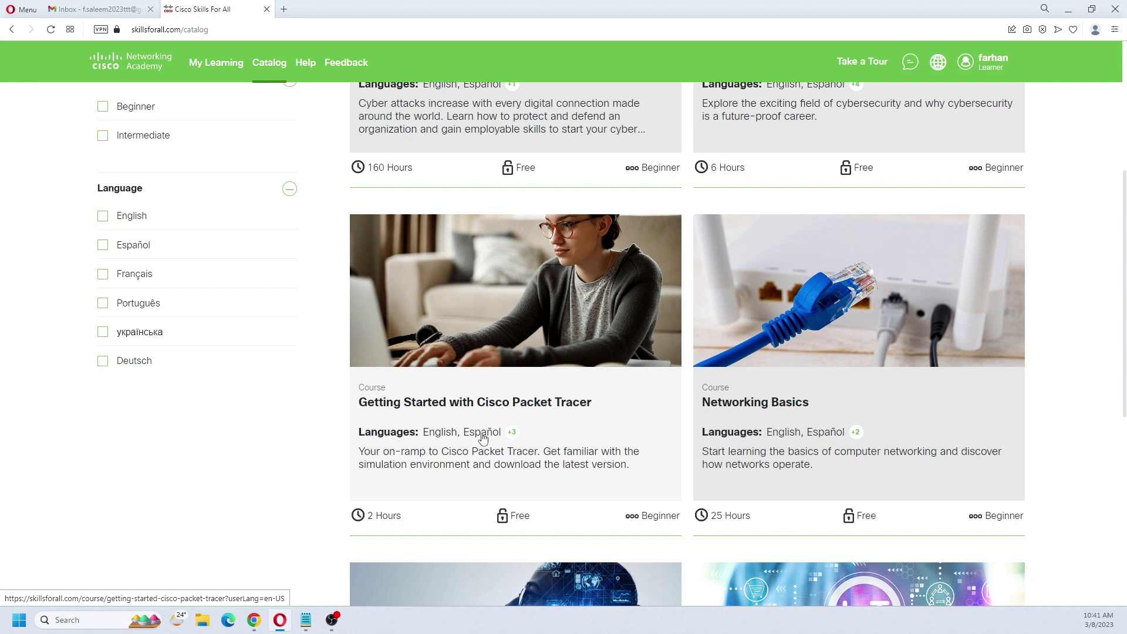
- Open the Getting Started with Cisco Packet Tracer course page and launch it
click(443, 324)
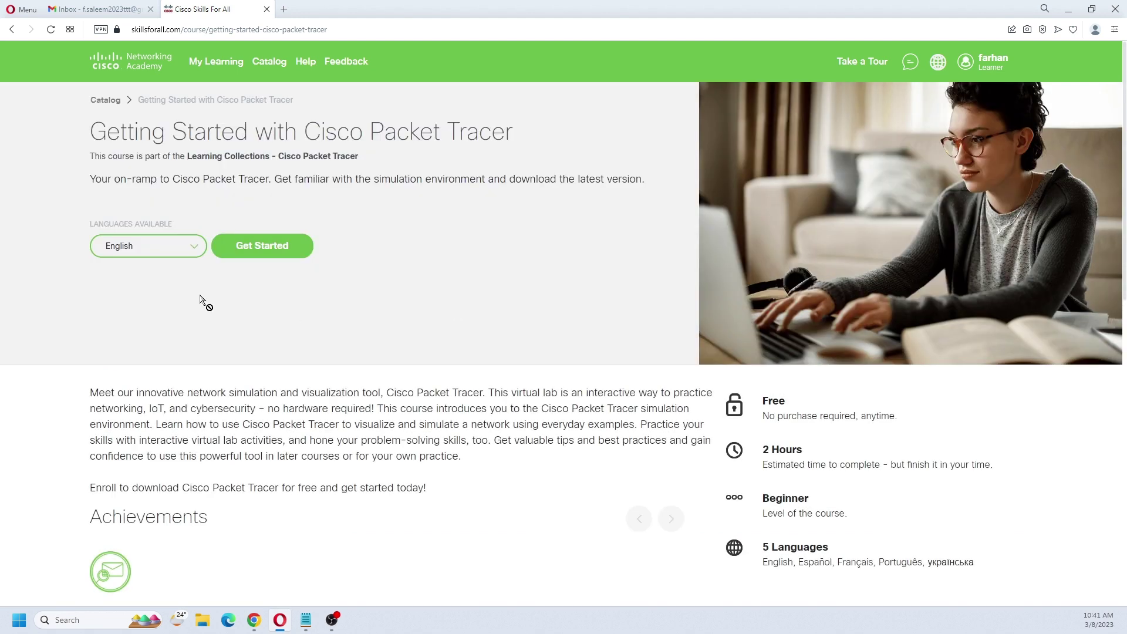
click(265, 249)
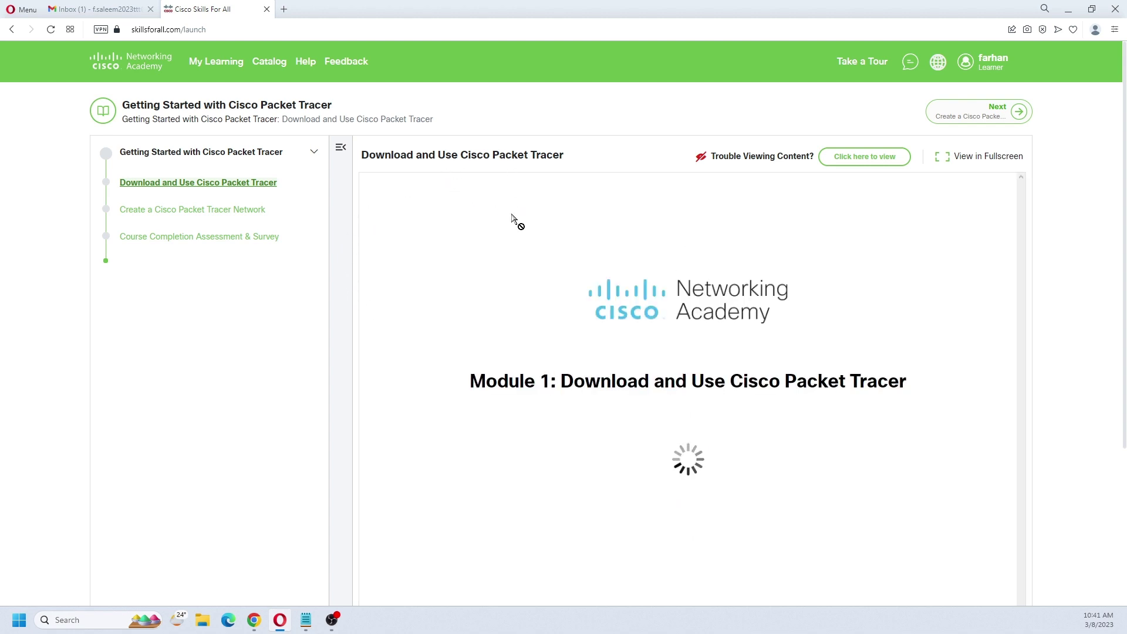
- Open the 1.0 Install Cisco Packet Tracer lesson and scroll toward its resources text
scroll(515, 221, down, 2)
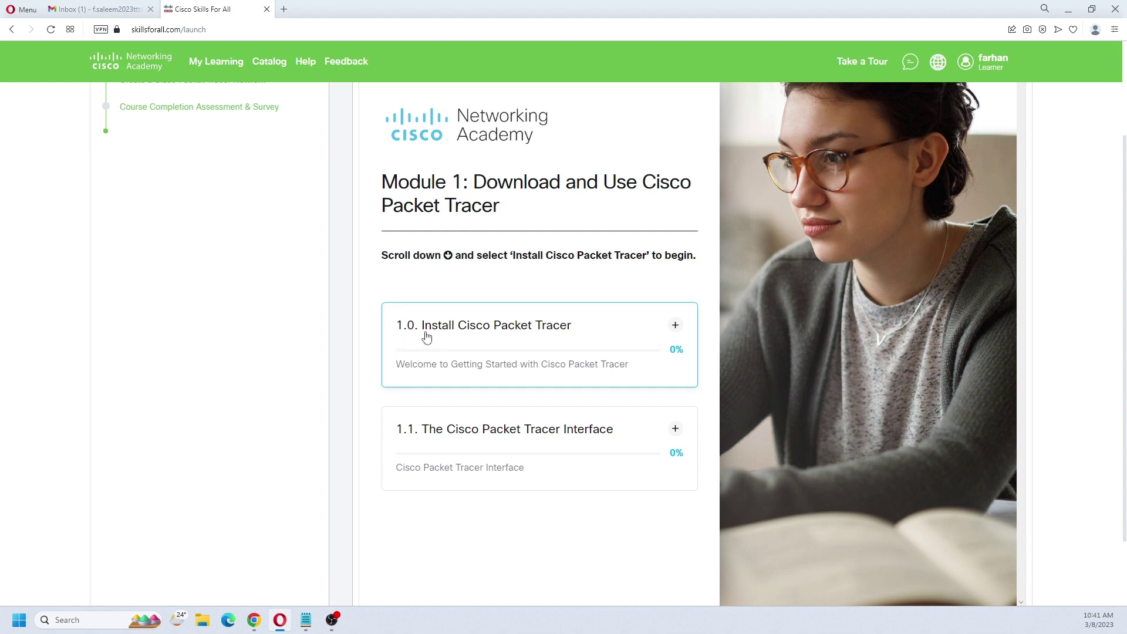
click(542, 339)
scroll(581, 378, down, 3)
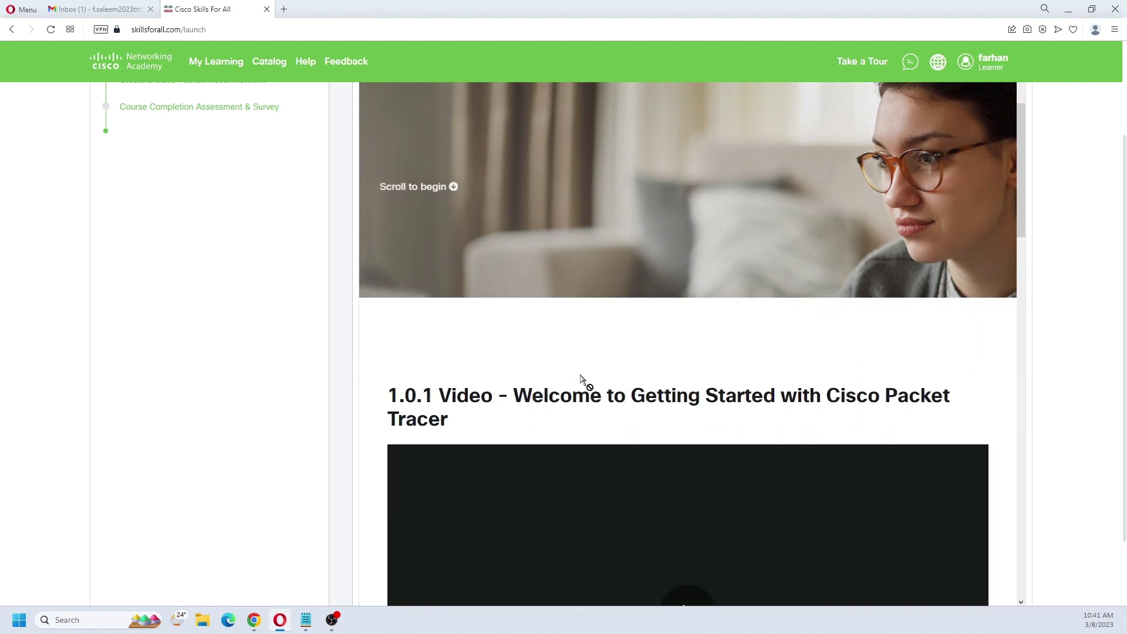
scroll(578, 352, down, 1)
scroll(574, 358, down, 6)
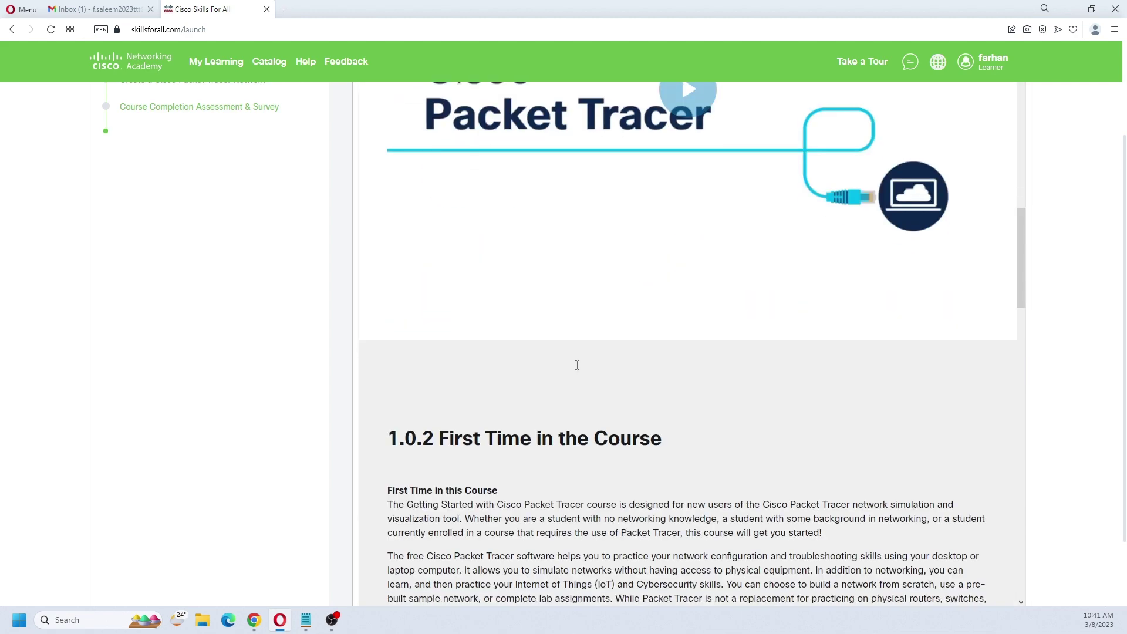
scroll(577, 365, down, 5)
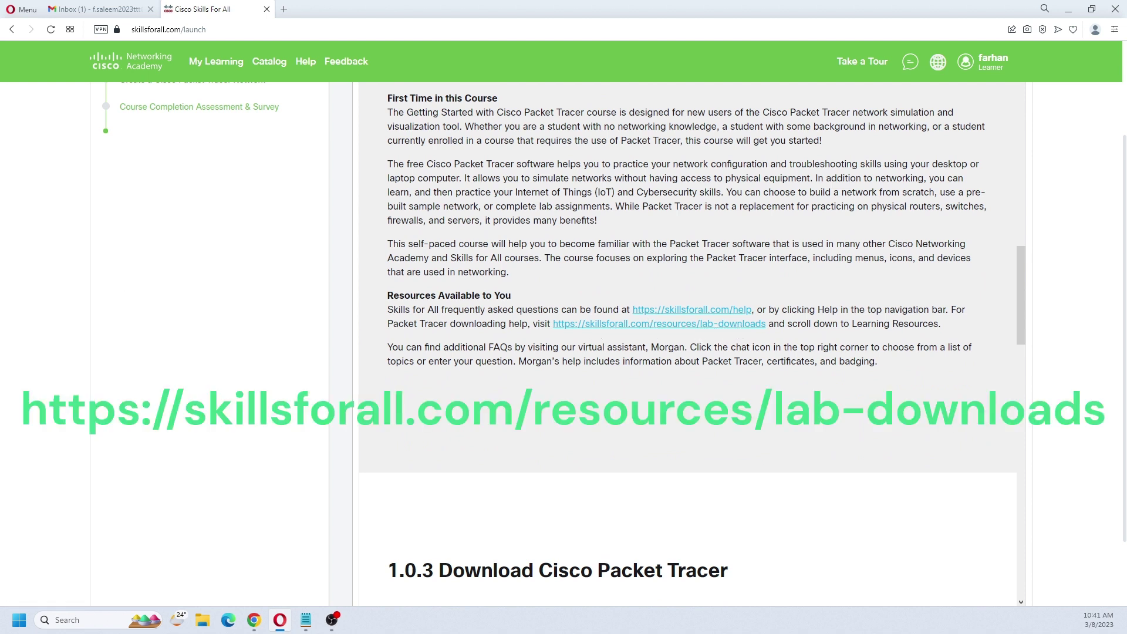
- Copy the lab-downloads URL from the notes and load it in a new browser tab
key(alt+Tab)
drag(932, 271, 665, 307)
drag(671, 352, 425, 348)
right_click(455, 349)
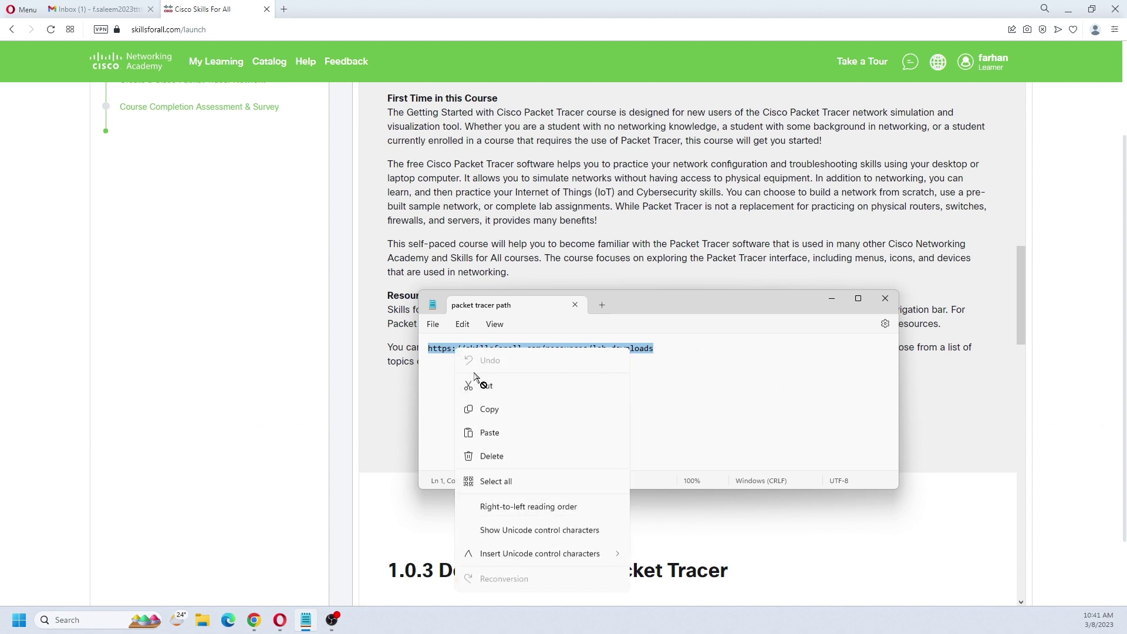
click(469, 407)
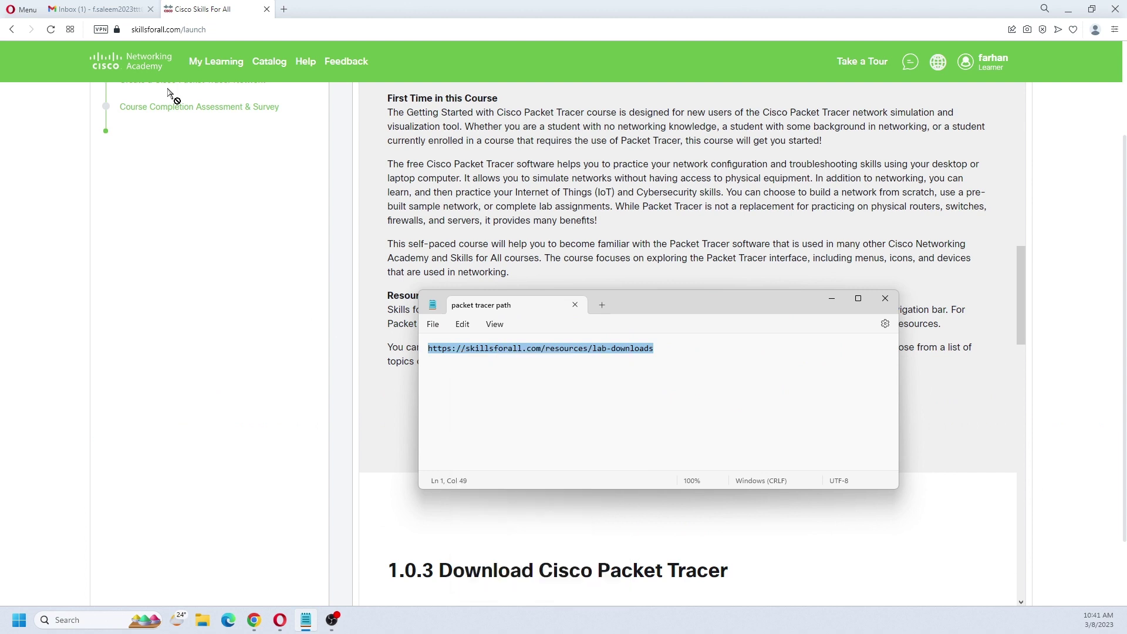
click(285, 10)
right_click(259, 27)
click(297, 107)
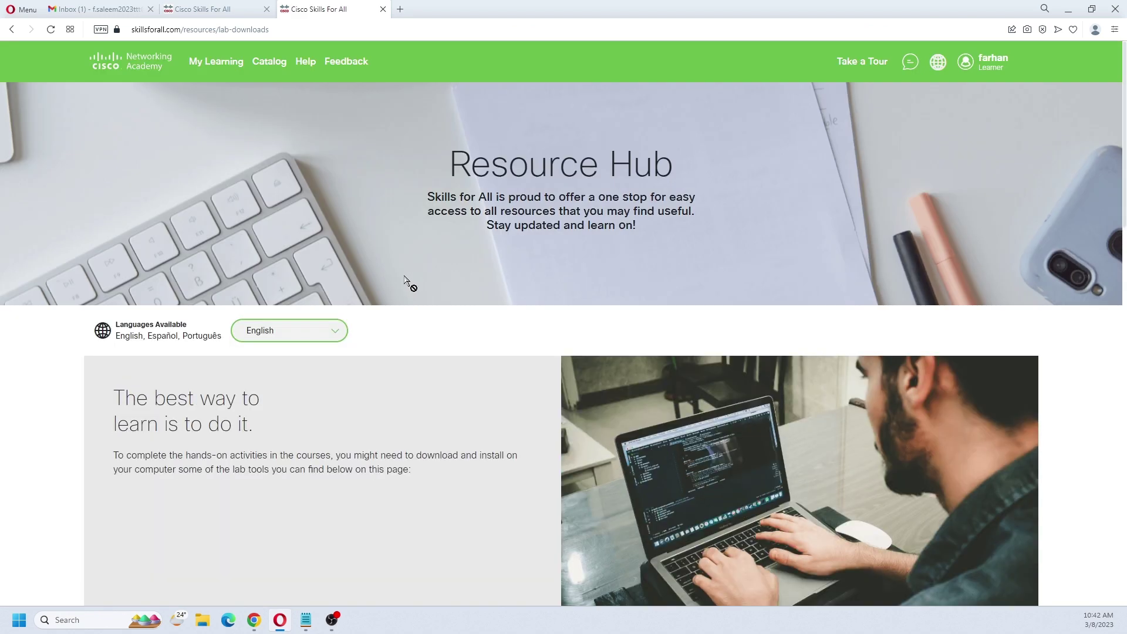
- Scroll the Resource Hub page to the Learning Resources section with the Packet Tracer 8.2.0 downloads
scroll(402, 414, down, 3)
scroll(405, 416, down, 7)
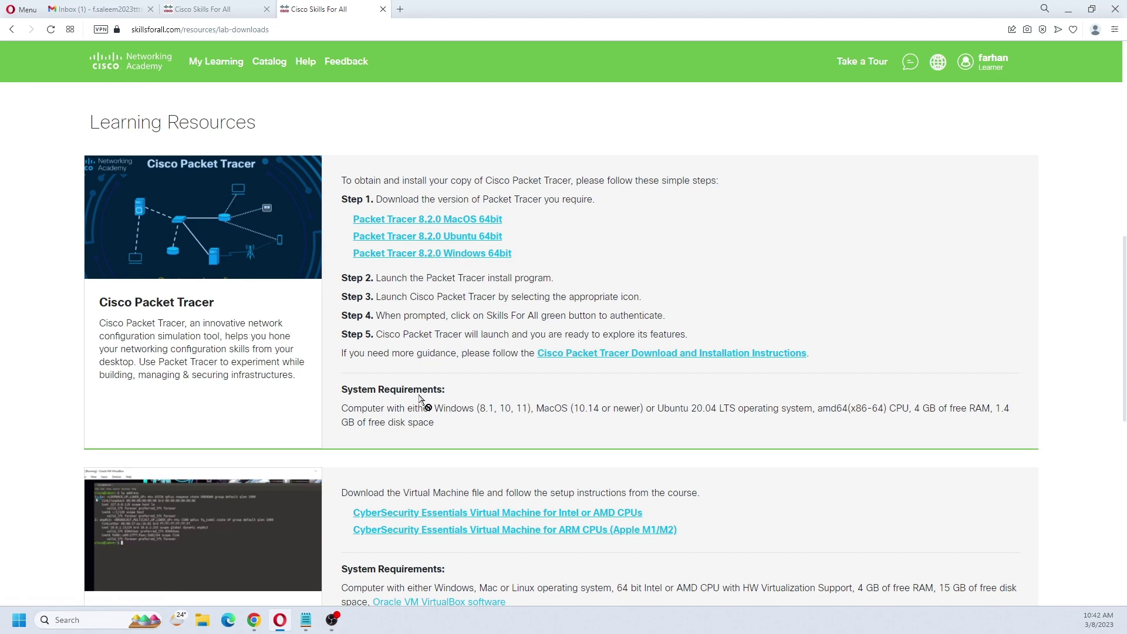
scroll(419, 395, down, 7)
scroll(419, 399, down, 3)
scroll(428, 466, up, 9)
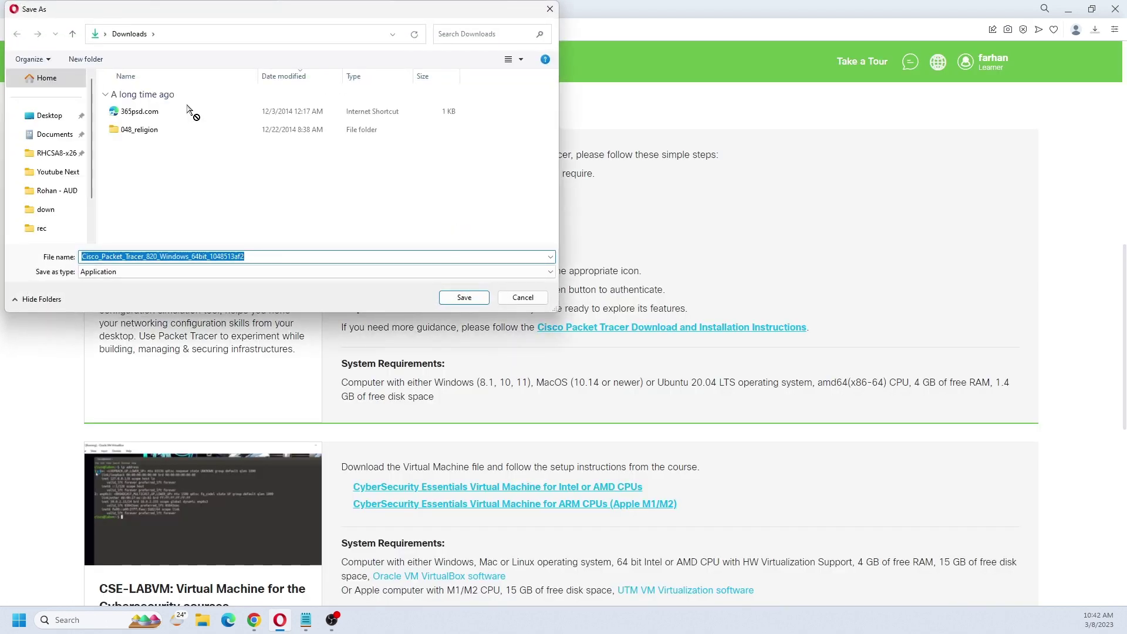
- Save the Packet Tracer 8.2.0 Windows 64bit installer to Documents and let it finish downloading
drag(253, 4, 481, 50)
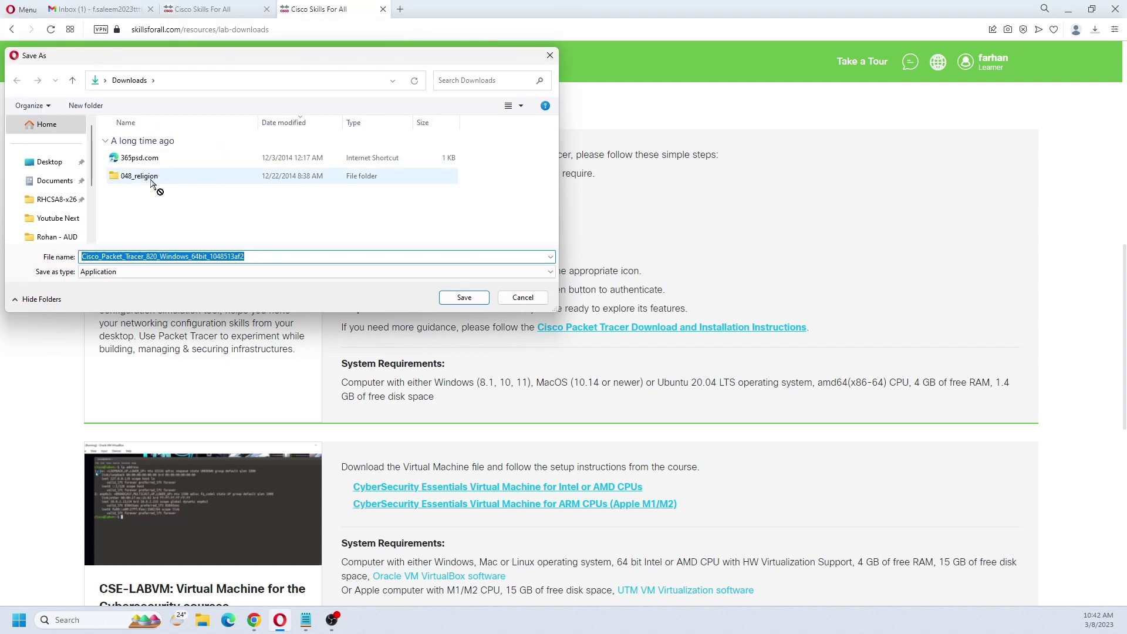
drag(83, 206, 467, 300)
click(40, 189)
click(464, 298)
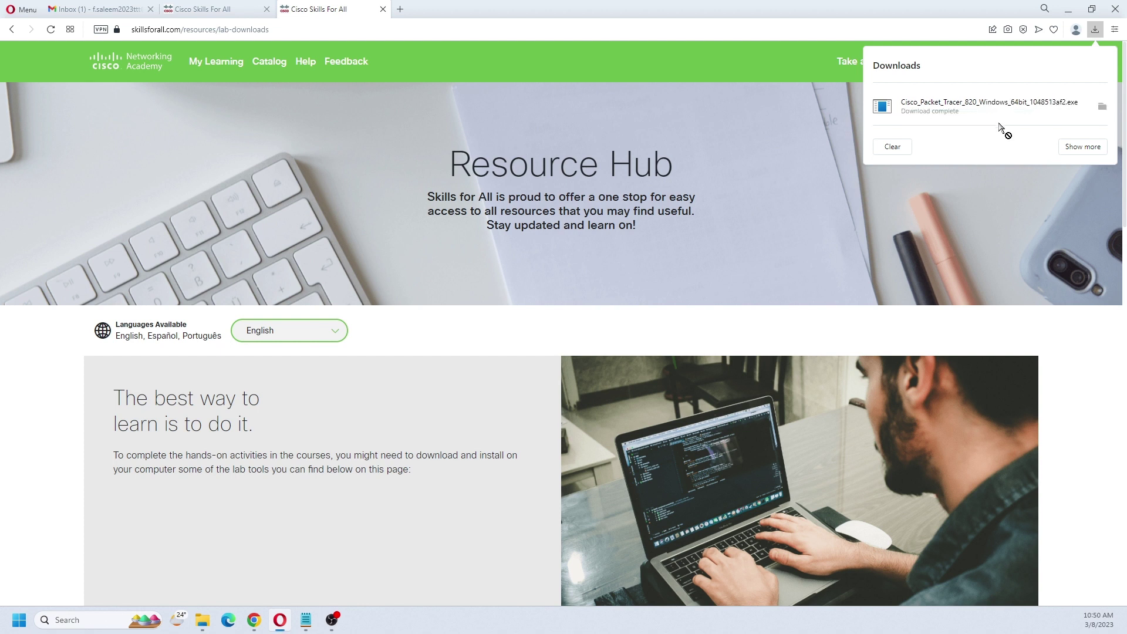
- Show the downloaded installer in Documents and run it to launch the Packet Tracer 8.2.0 setup
click(1102, 109)
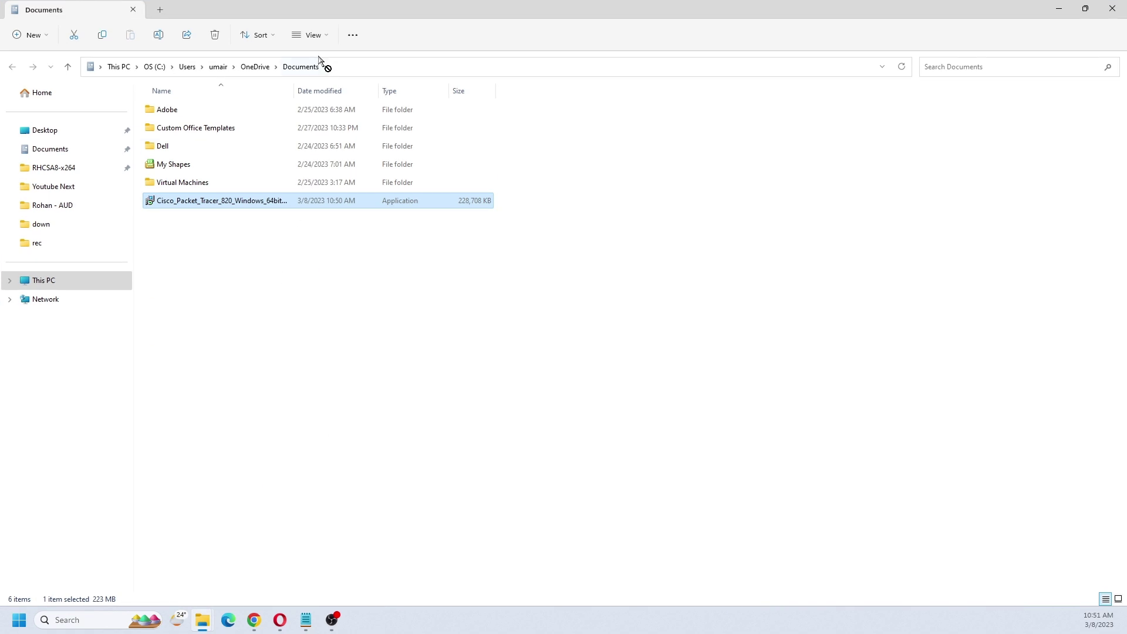
click(212, 285)
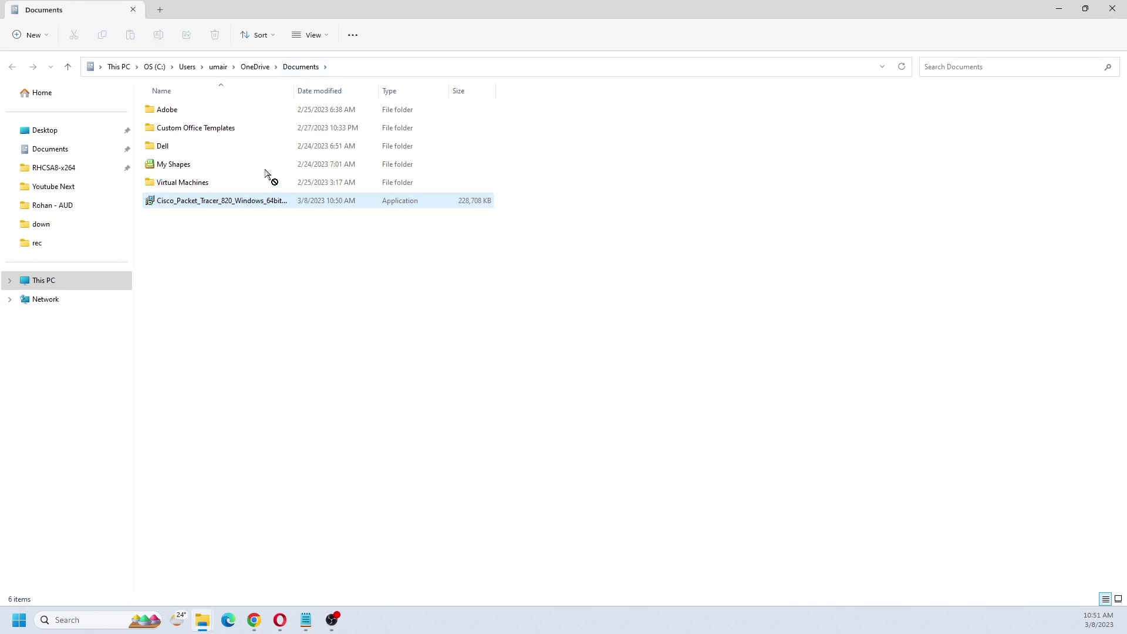
click(273, 204)
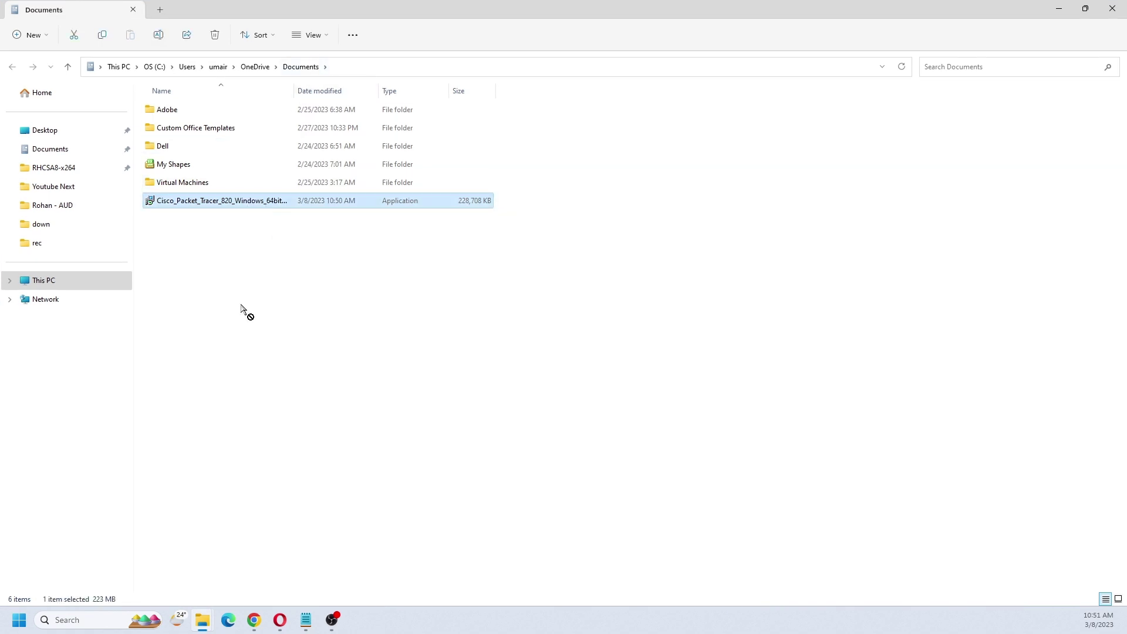
right_click(232, 201)
click(265, 245)
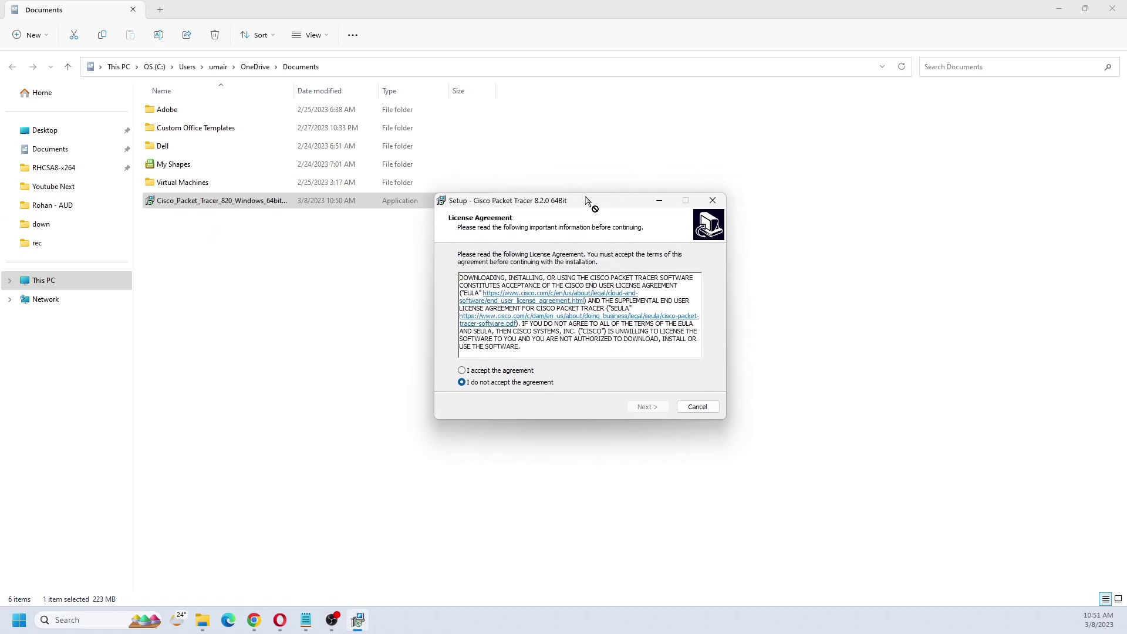
- Accept the licence and keep the default install location, Start Menu folder and desktop shortcut
click(462, 372)
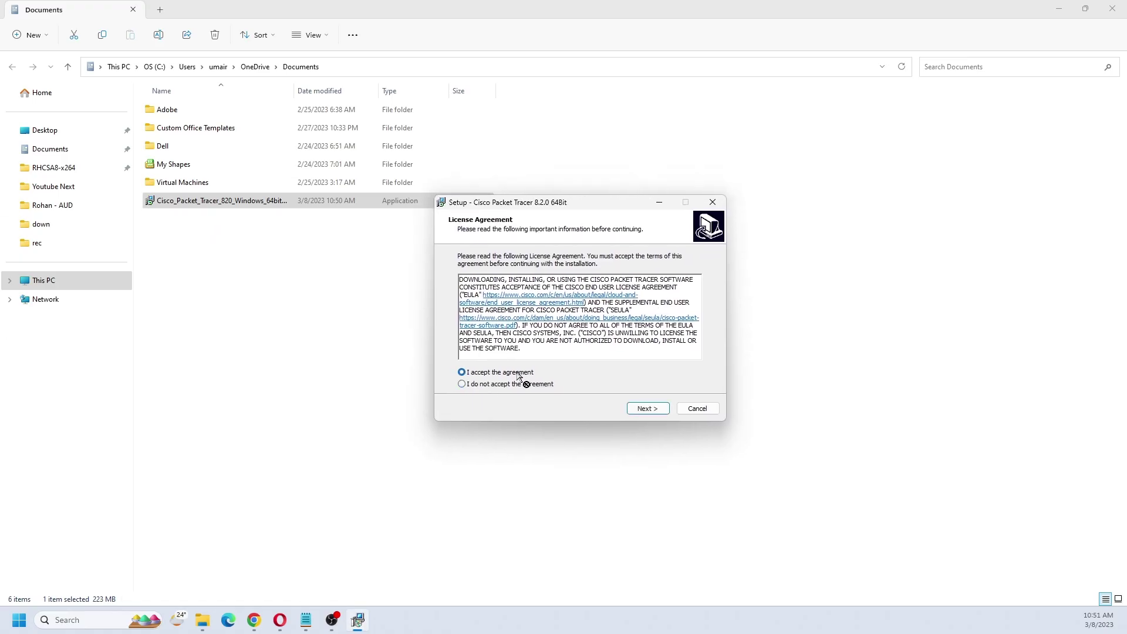
click(648, 409)
click(645, 409)
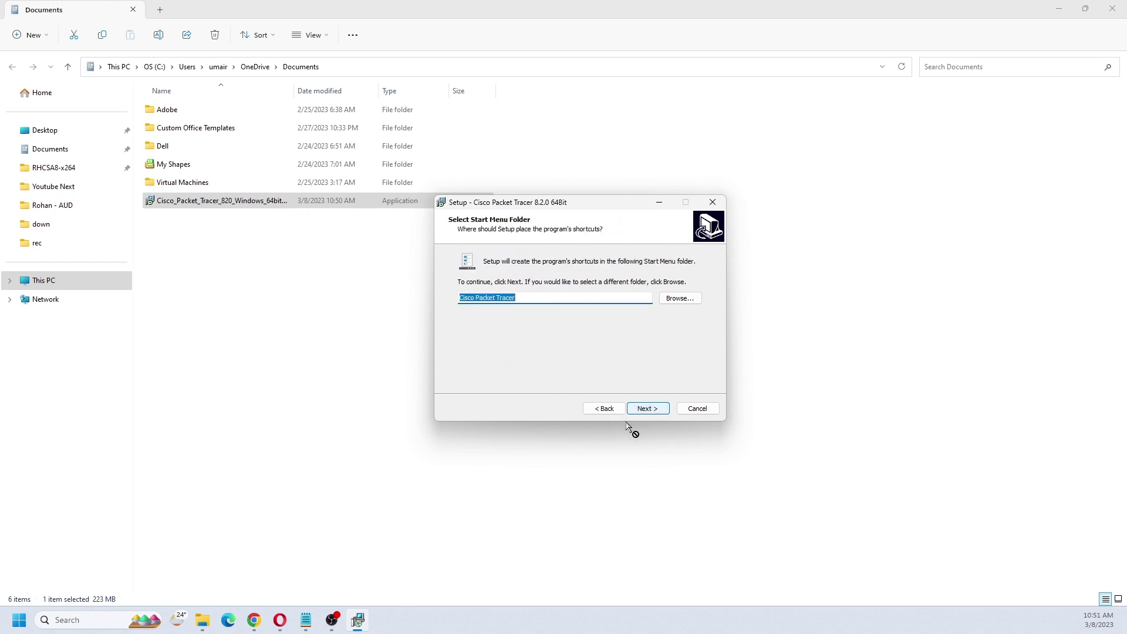
click(648, 409)
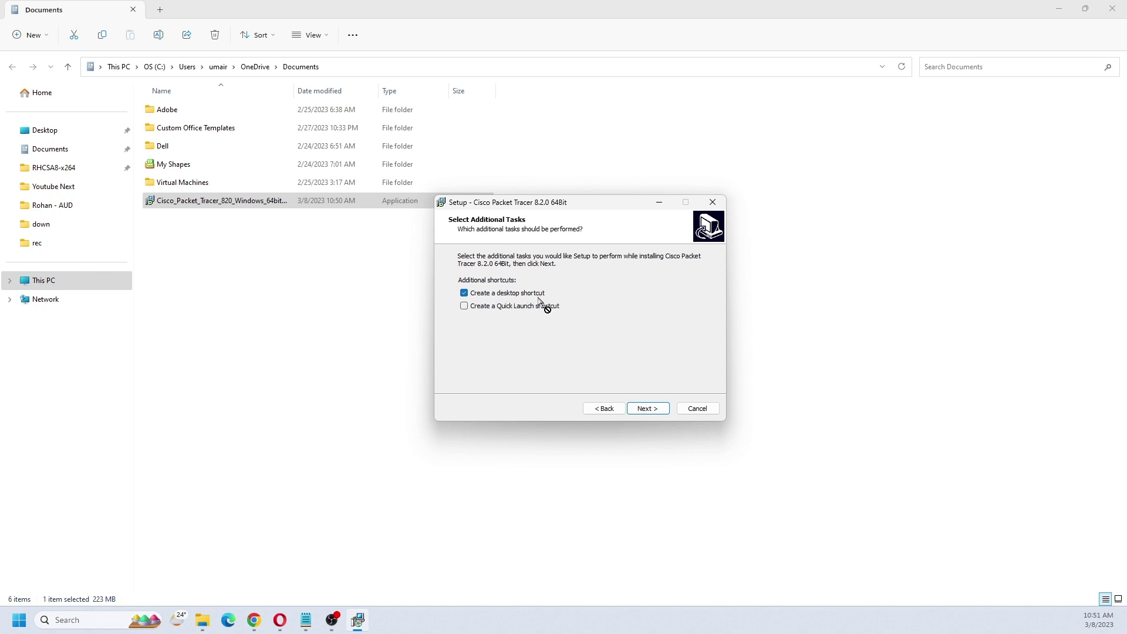
click(651, 411)
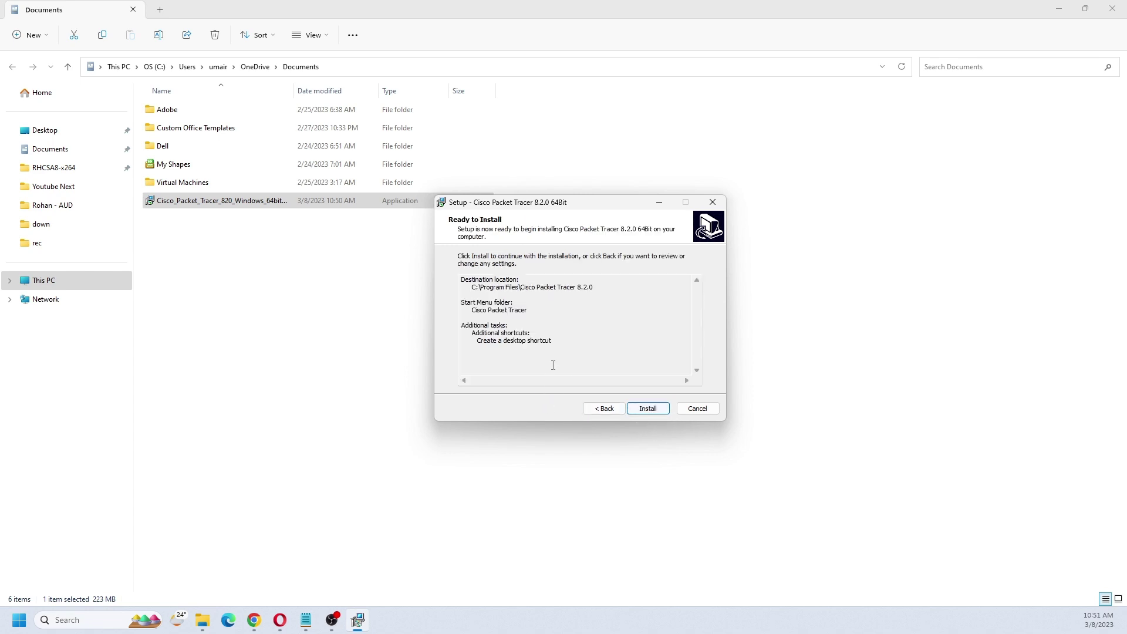
- Start the installation and wait for the Completing the Setup Wizard page
click(655, 415)
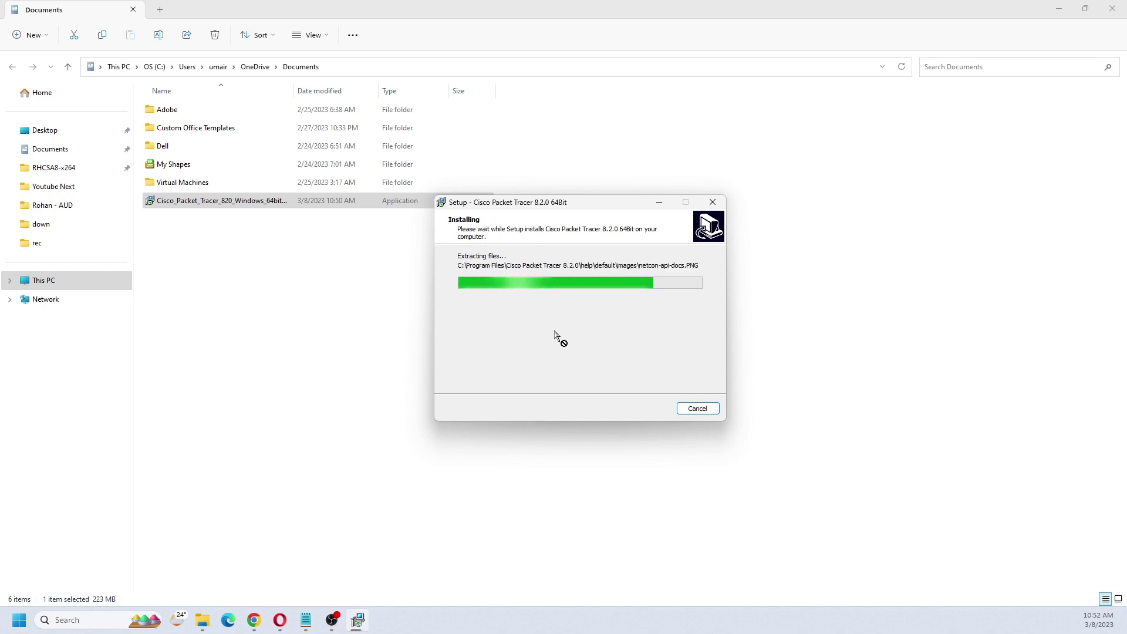
key(alt+Tab)
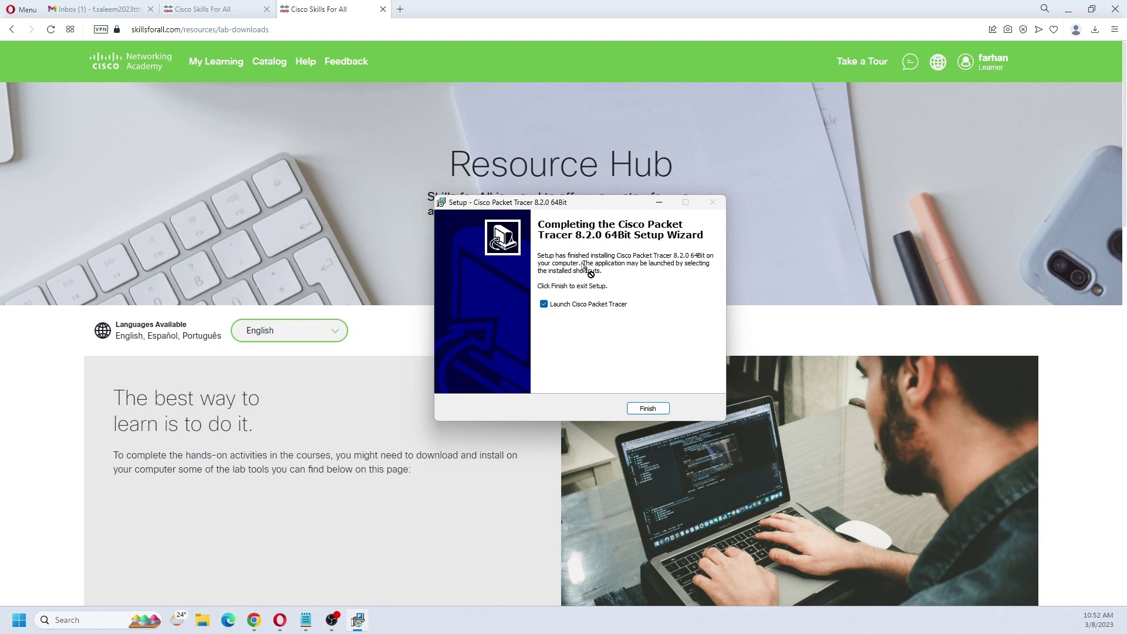
- Finish setup with Launch Cisco Packet Tracer ticked, opening a blank Logical workspace
click(653, 409)
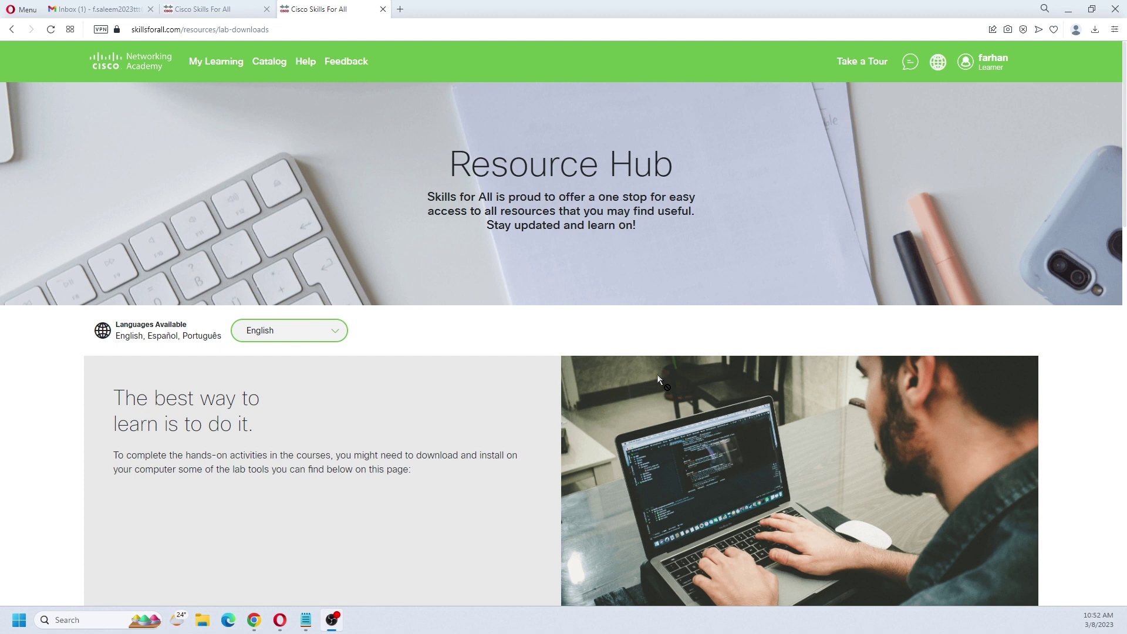
drag(657, 375, 557, 343)
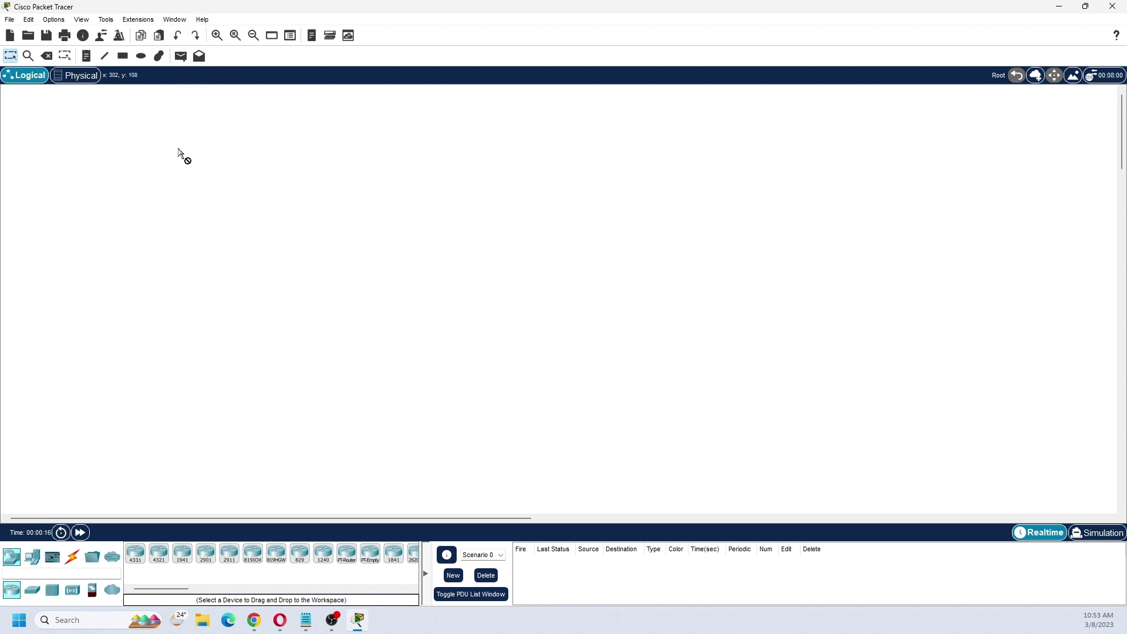
- Show Help > About to confirm installed version 8.2.0.0162
click(202, 20)
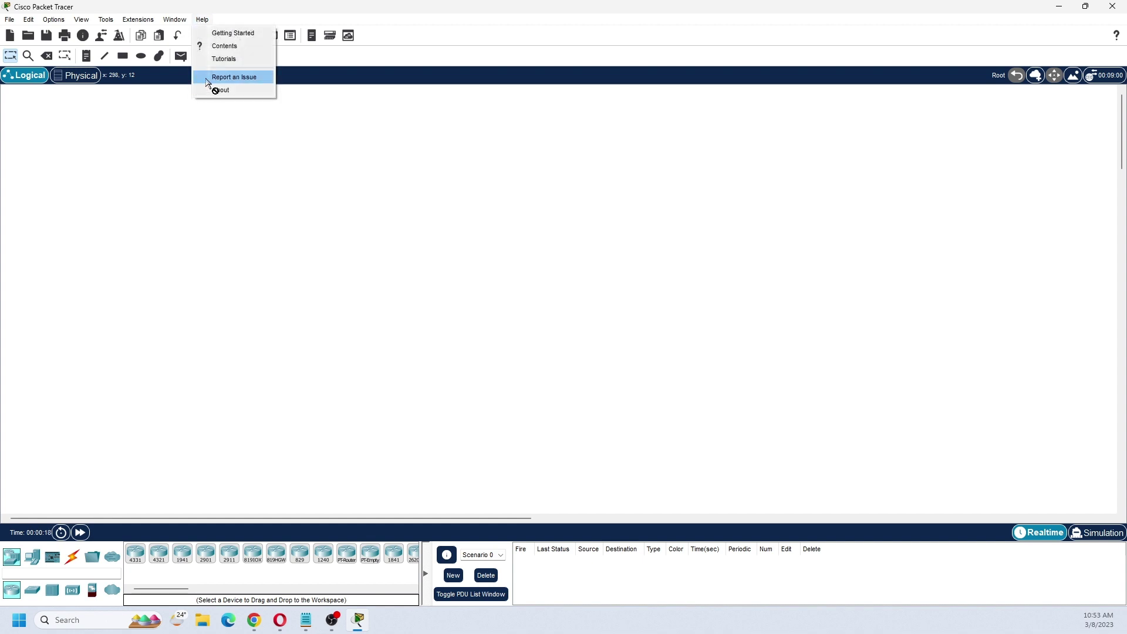
click(273, 90)
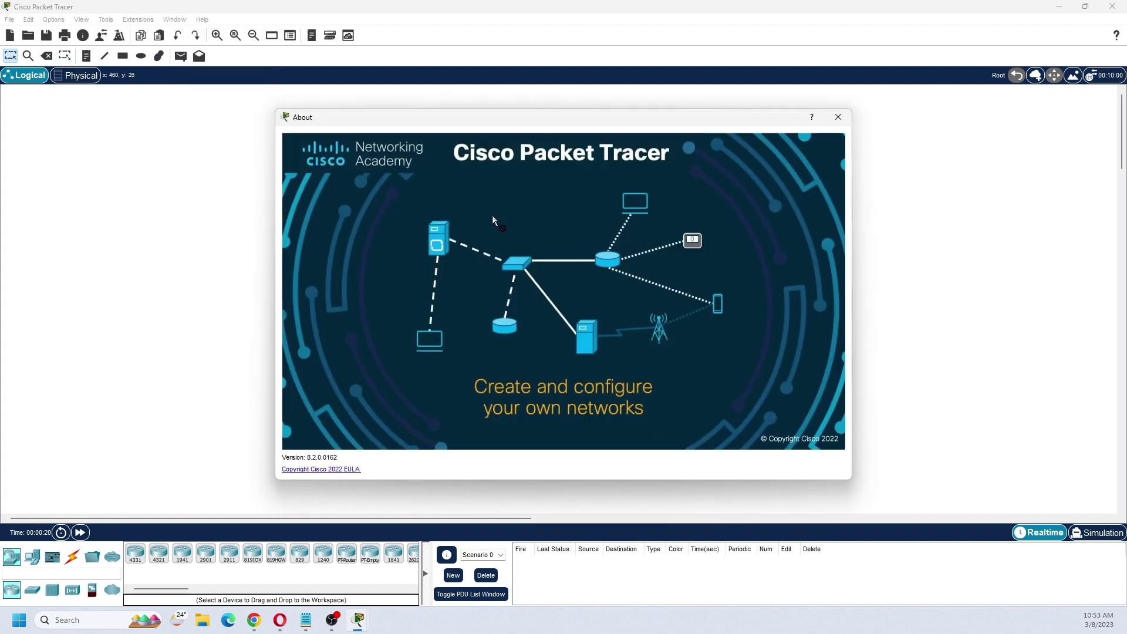